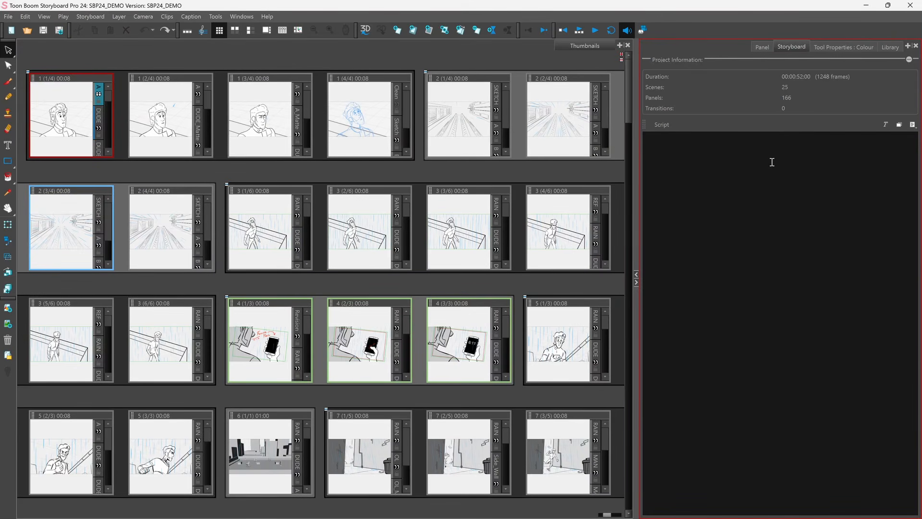
# Step: Import the Cloud Train Script.txt file into the Script caption of the Storyboard panel
pyautogui.click(913, 125)
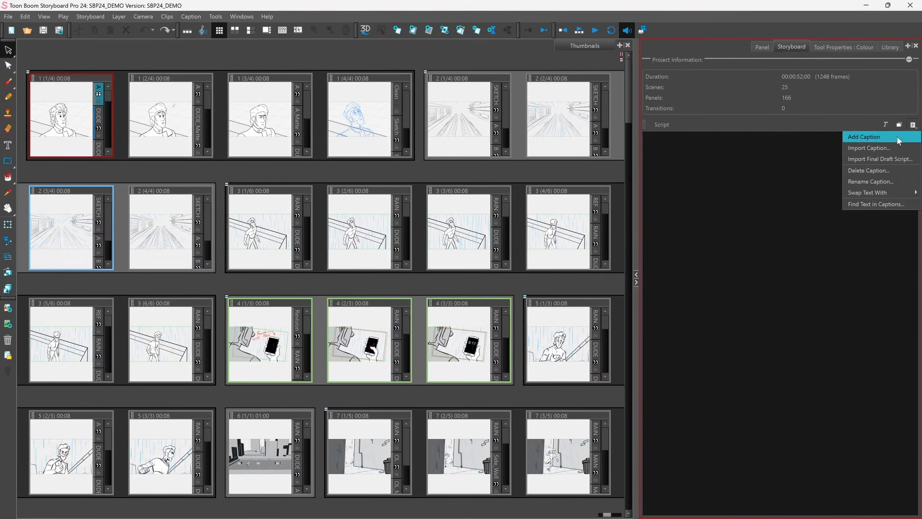
pyautogui.click(884, 148)
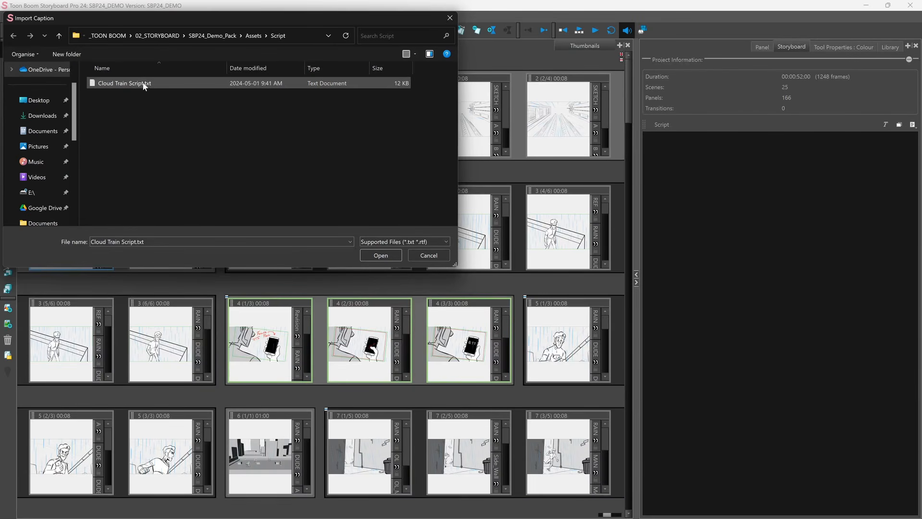
pyautogui.click(143, 84)
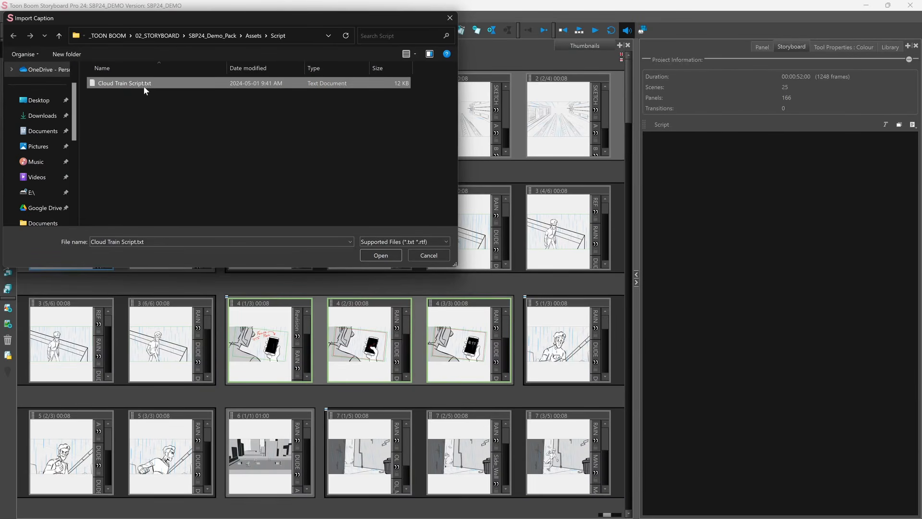
pyautogui.click(382, 255)
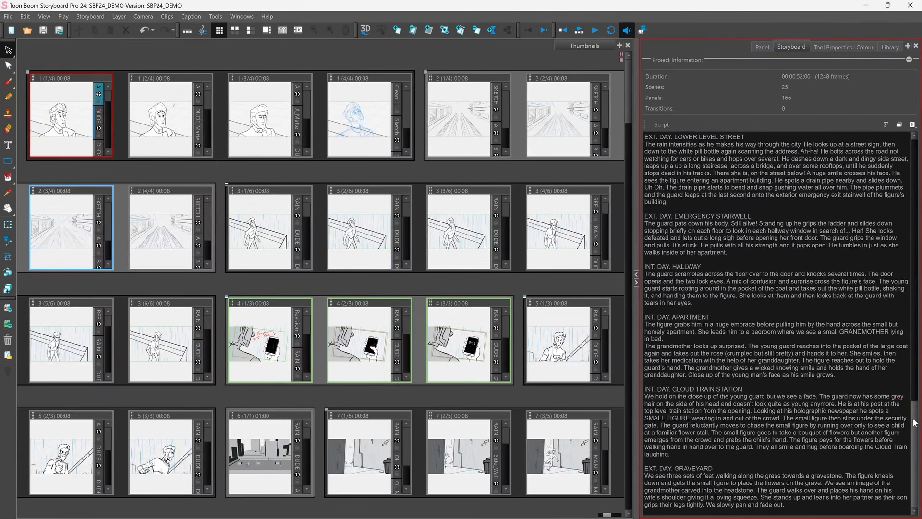
pyautogui.moveTo(914, 423); pyautogui.dragTo(915, 155)
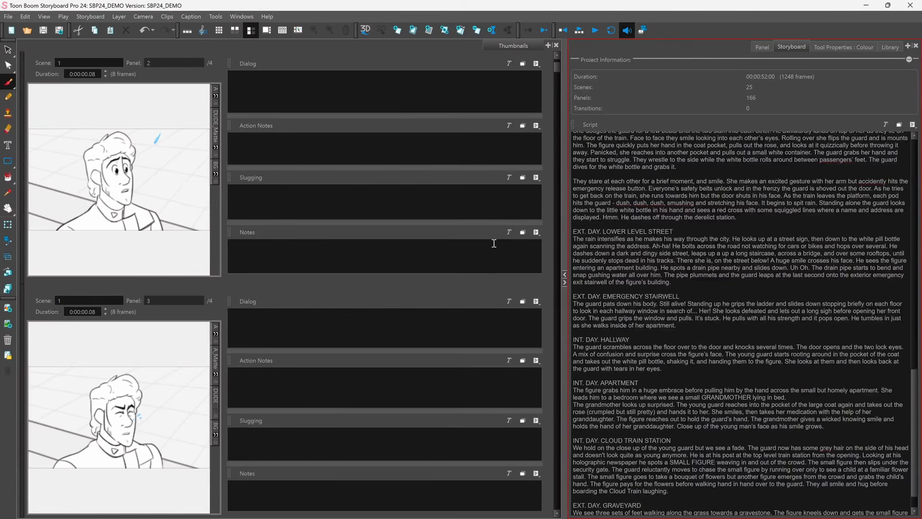
# Step: Try to copy the EXT. DAY. LOWER LEVEL STREET heading from the script into the panel's Notes caption
pyautogui.click(349, 93)
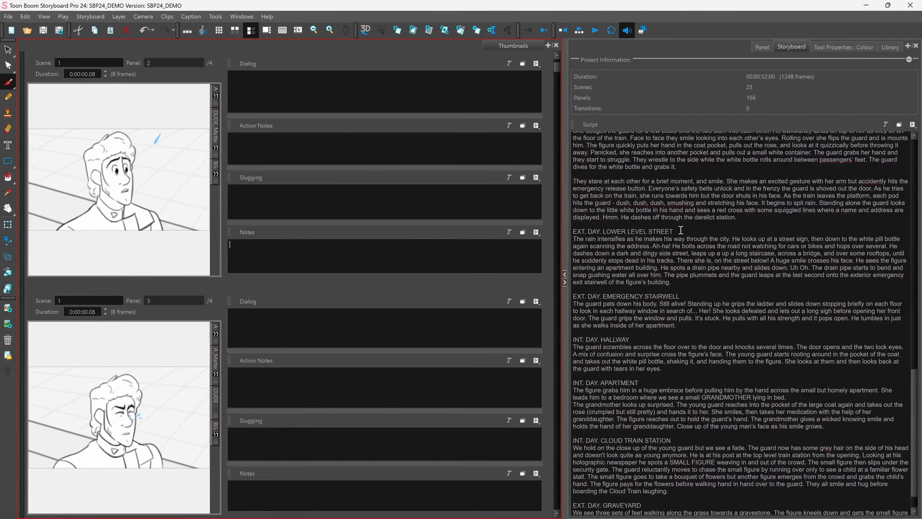
pyautogui.moveTo(681, 231); pyautogui.dragTo(600, 226)
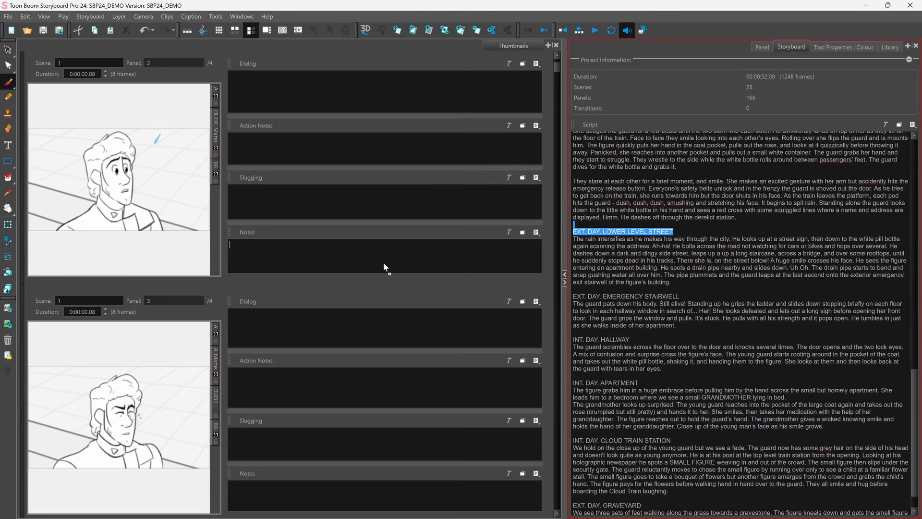
pyautogui.moveTo(384, 263); pyautogui.dragTo(372, 256)
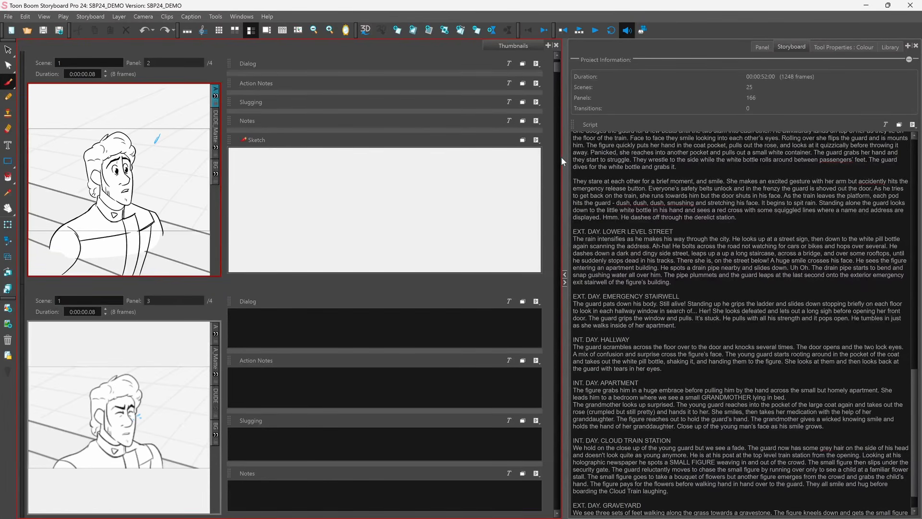
pyautogui.click(536, 139)
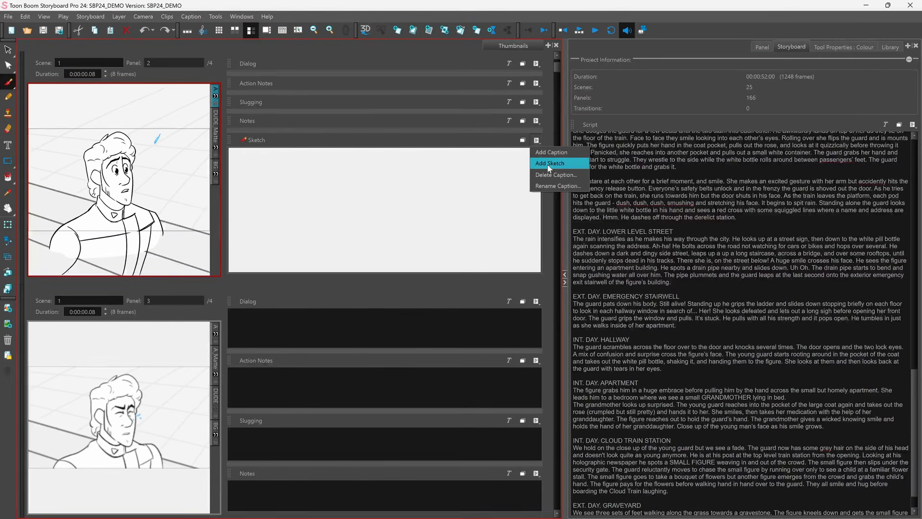
pyautogui.click(15, 86)
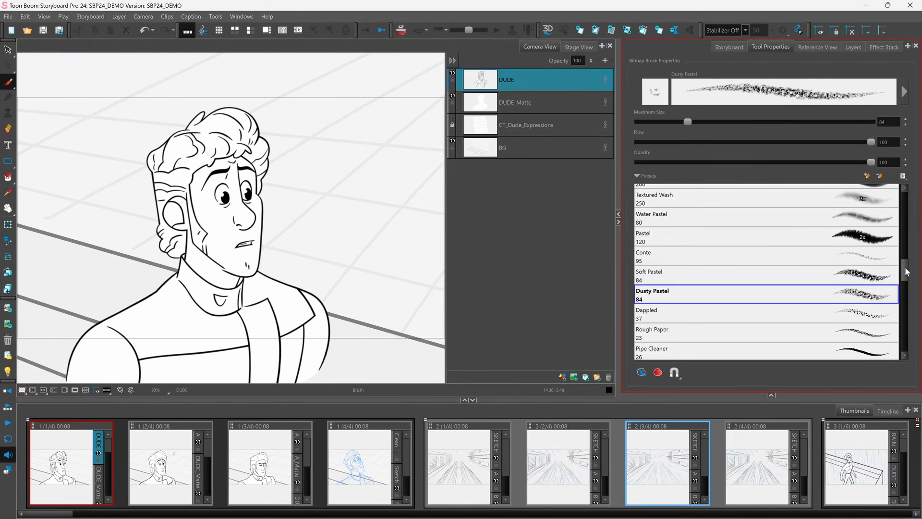
# Step: Open the Dusty Pastel brush's full properties and adjust its Random Offset Y setting
pyautogui.moveTo(906, 272)
pyautogui.mouseDown()
pyautogui.moveTo(903, 293)
pyautogui.moveTo(906, 268)
pyautogui.mouseUp()
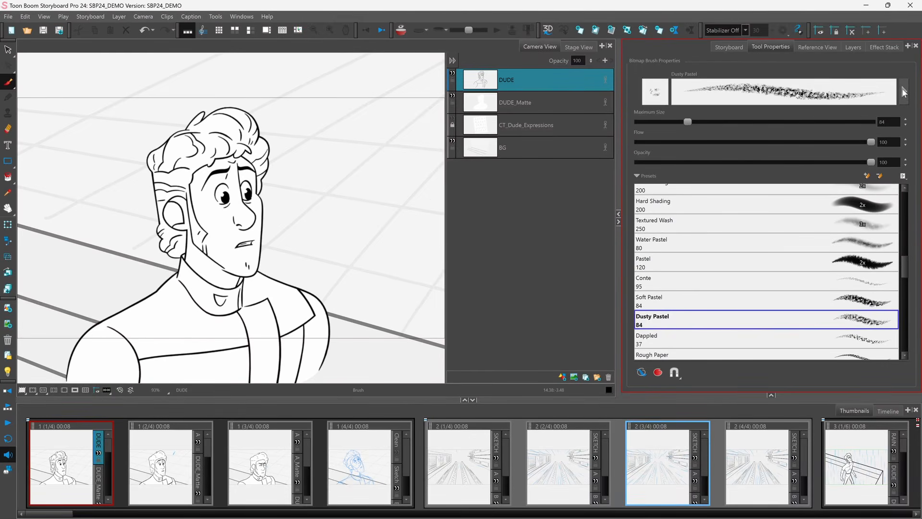
pyautogui.click(905, 93)
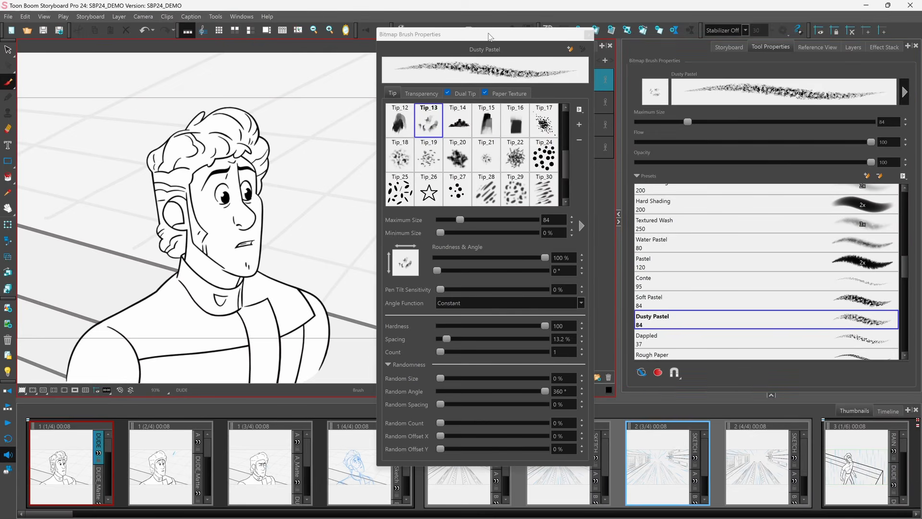
pyautogui.moveTo(489, 37); pyautogui.dragTo(490, 52)
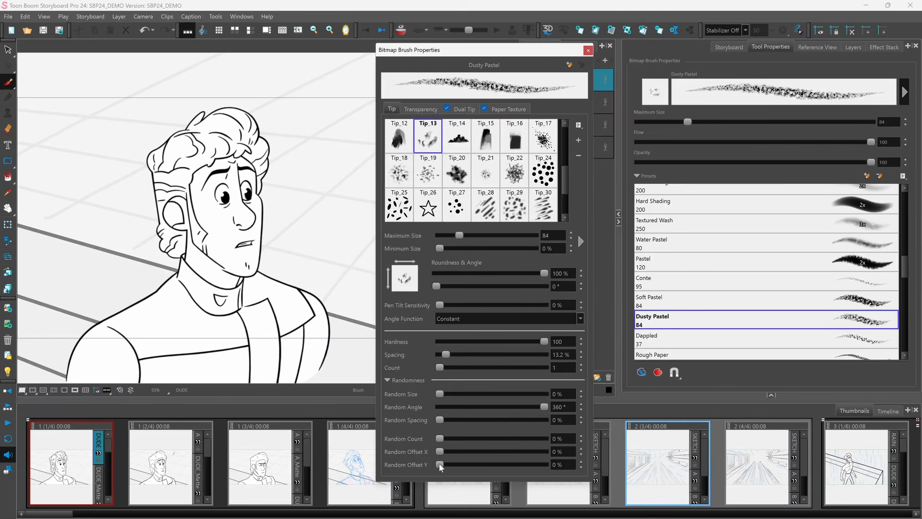
pyautogui.moveTo(440, 463); pyautogui.dragTo(483, 462)
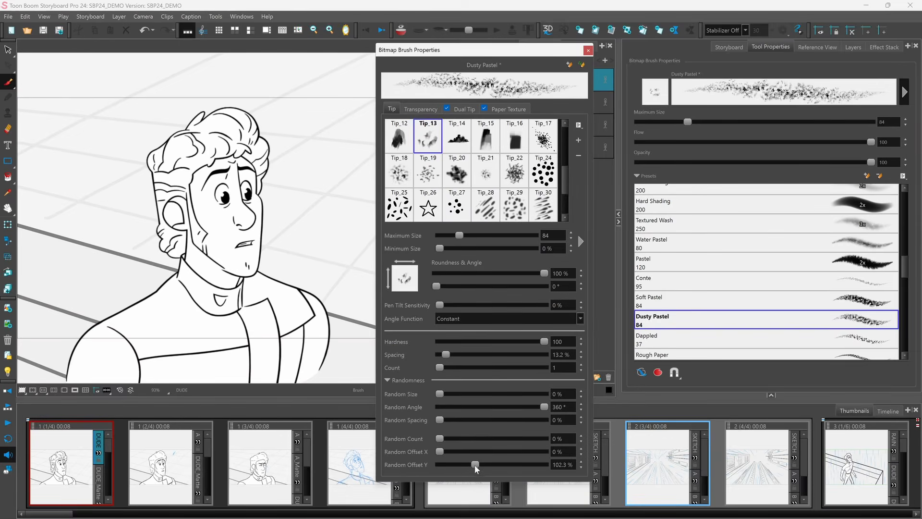
pyautogui.moveTo(475, 465); pyautogui.dragTo(442, 463)
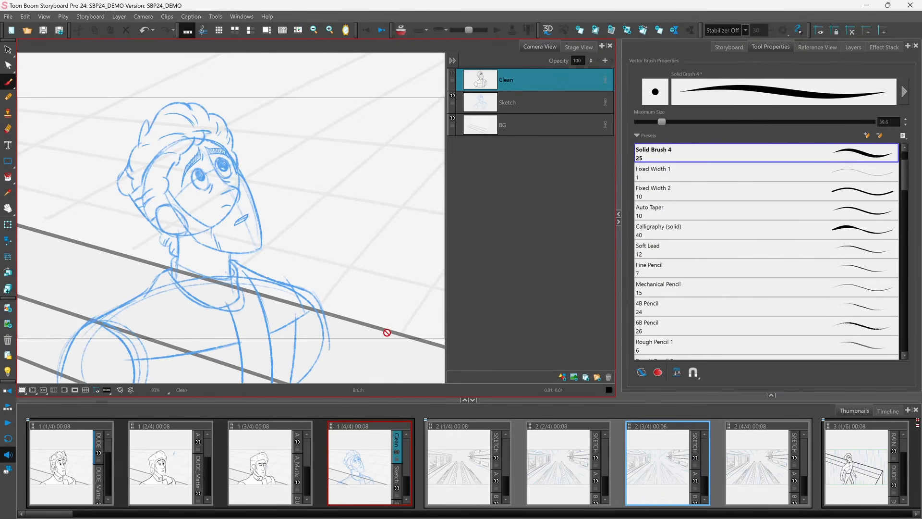
# Step: Select the Pencil tool, set Pencil 1's maximum size to 22, and adjust its minimum opacity
pyautogui.click(8, 96)
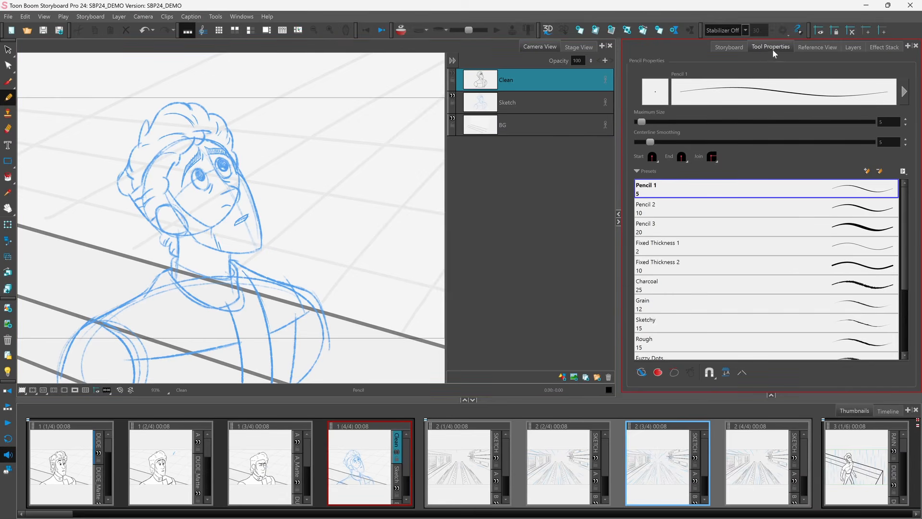
pyautogui.moveTo(905, 219)
pyautogui.mouseDown()
pyautogui.moveTo(905, 271)
pyautogui.moveTo(904, 213)
pyautogui.mouseUp()
pyautogui.click(905, 99)
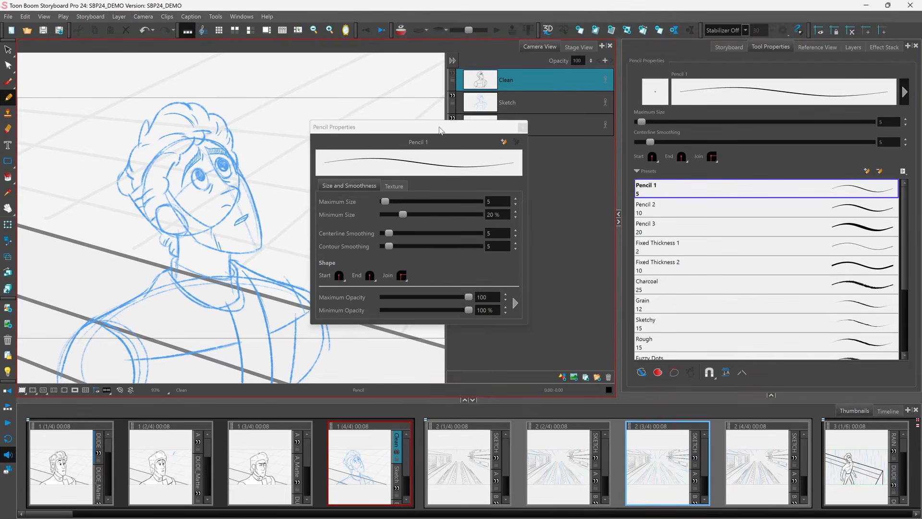
pyautogui.moveTo(440, 130); pyautogui.dragTo(453, 136)
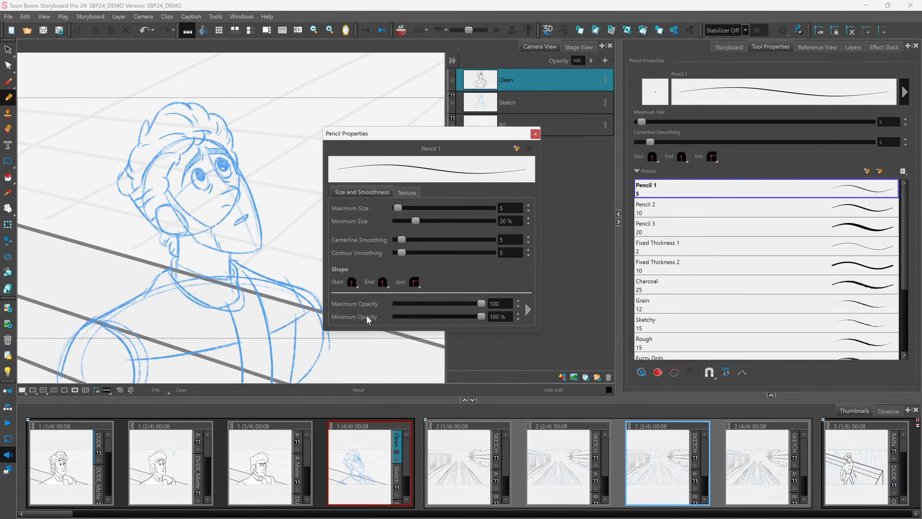
pyautogui.moveTo(399, 207); pyautogui.dragTo(404, 207)
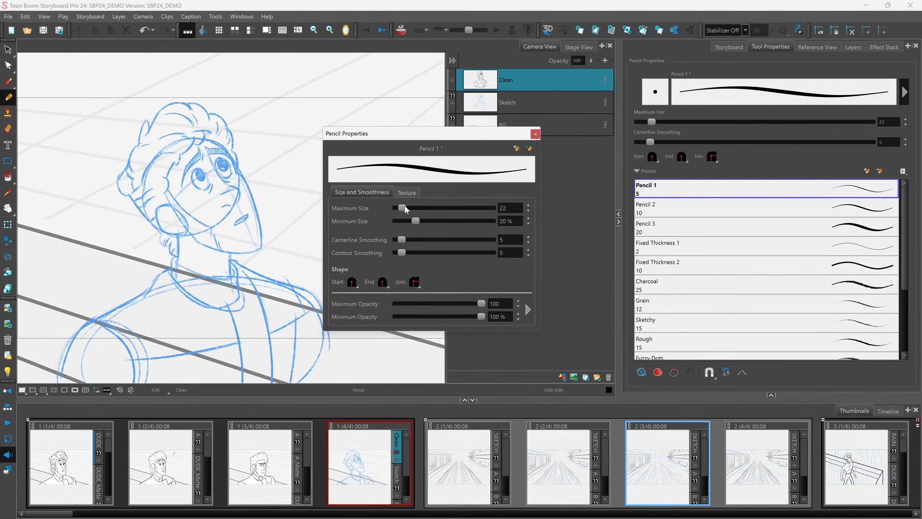
pyautogui.moveTo(469, 317)
pyautogui.mouseDown()
pyautogui.moveTo(389, 315)
pyautogui.moveTo(493, 317)
pyautogui.mouseUp()
pyautogui.click(527, 310)
pyautogui.moveTo(573, 309)
pyautogui.mouseDown()
pyautogui.moveTo(593, 230)
pyautogui.moveTo(582, 136)
pyautogui.mouseUp()
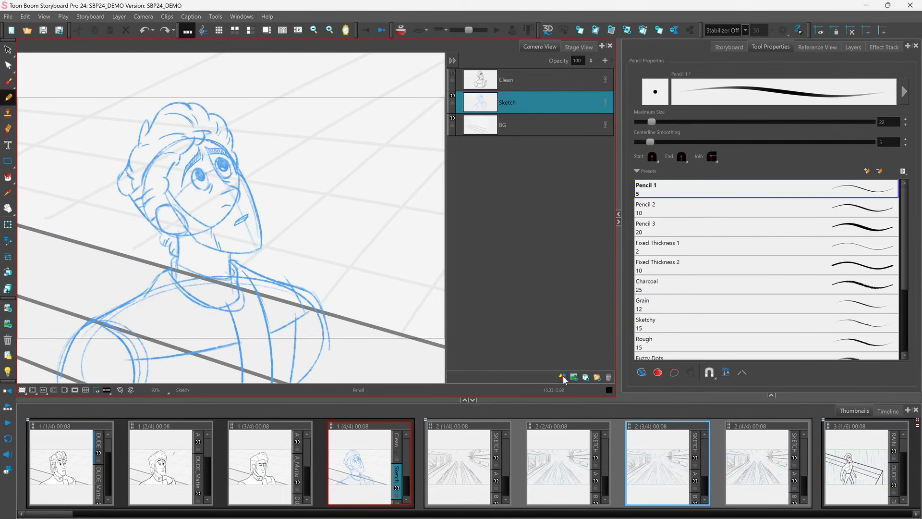
# Step: Add a new drawing layer above Sketch and turn on the light table
pyautogui.click(563, 376)
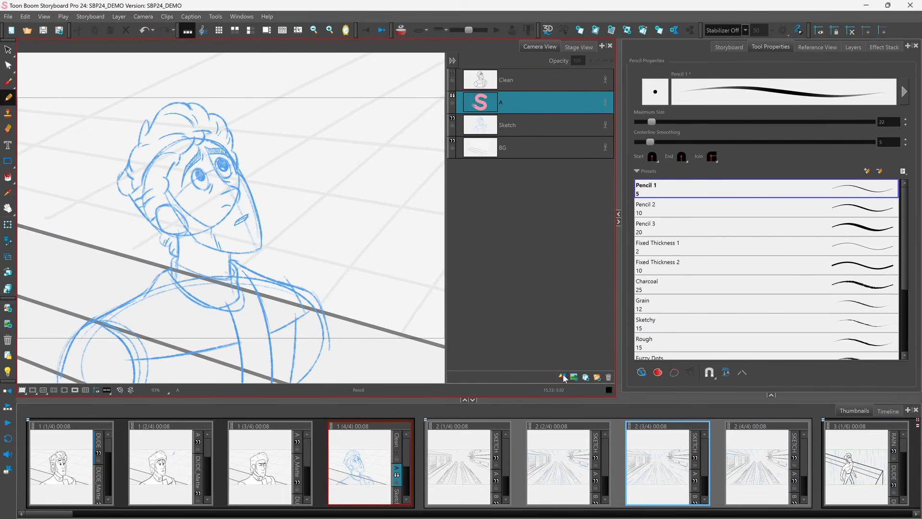
pyautogui.click(7, 372)
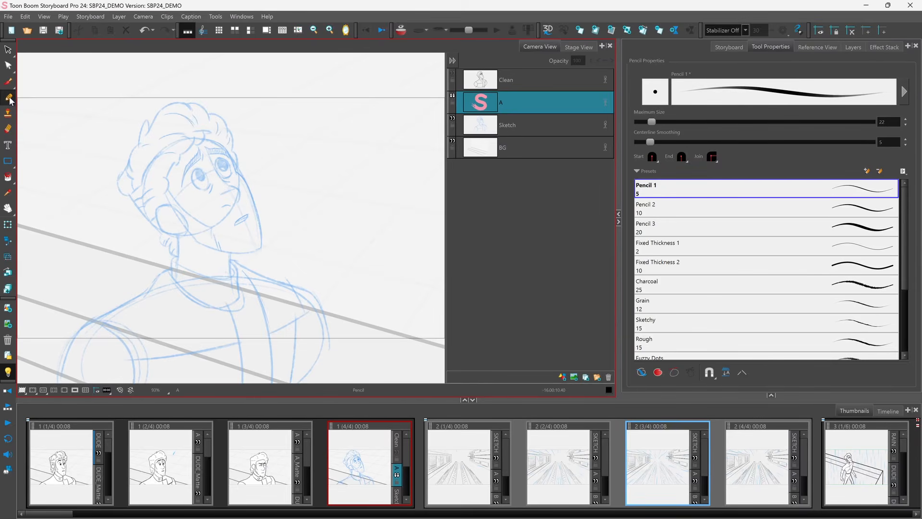
# Step: Set the drawing stabilizer to Pulled String
pyautogui.click(746, 30)
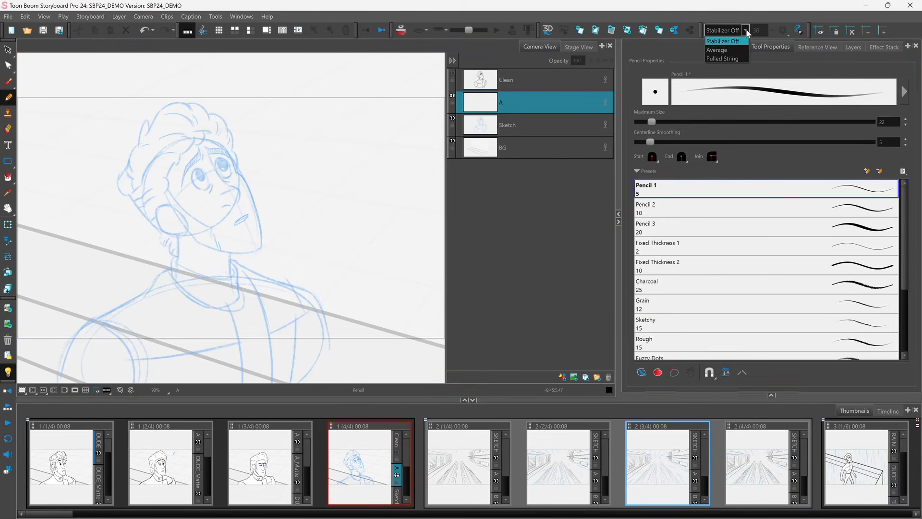
pyautogui.click(724, 59)
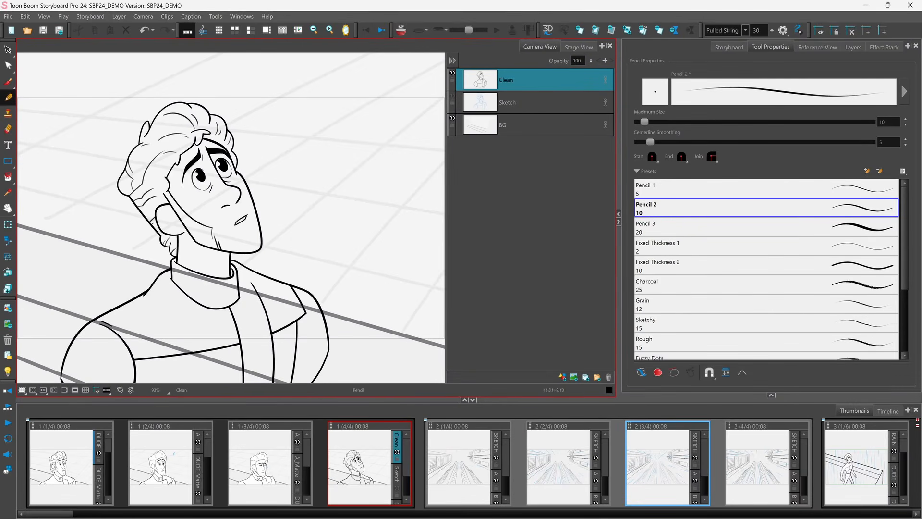
# Step: Generate an auto-matte for the Clean layer on a new layer with radius 300 and colour #d3d3d3
pyautogui.click(120, 17)
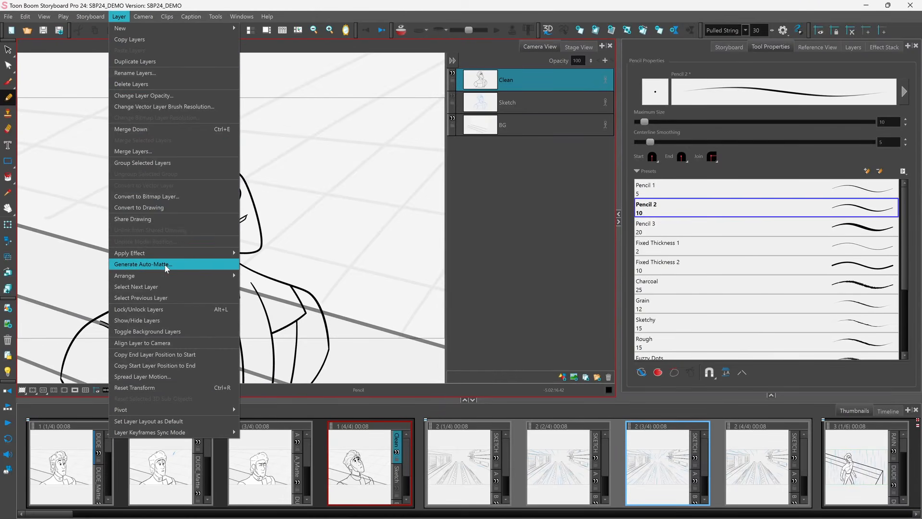
pyautogui.click(166, 265)
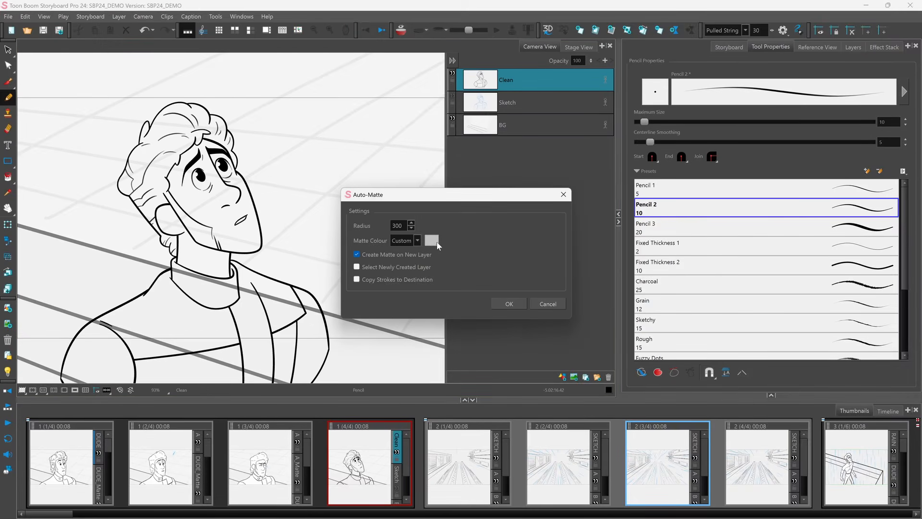
pyautogui.click(432, 242)
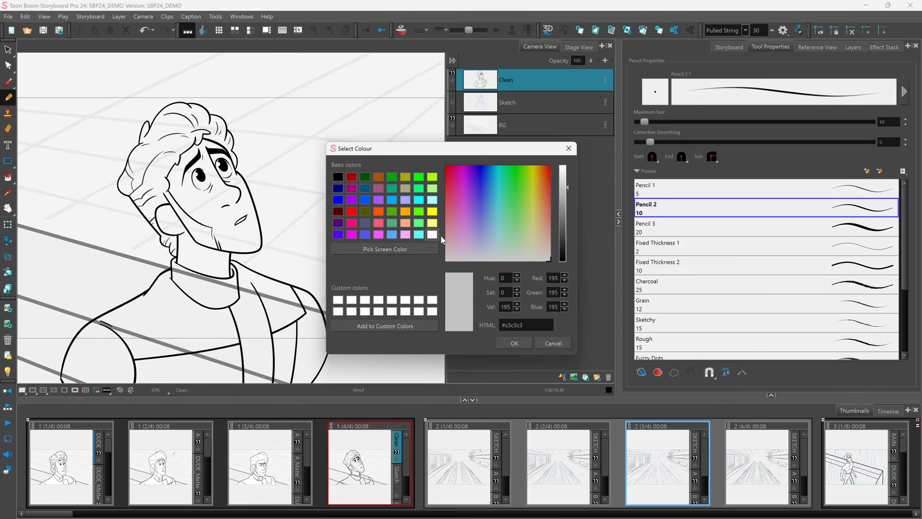
pyautogui.click(567, 177)
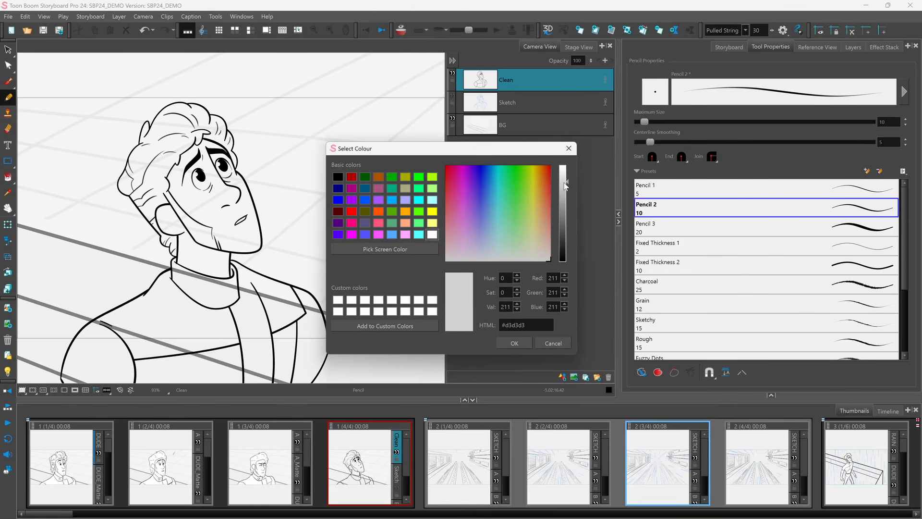
pyautogui.click(525, 344)
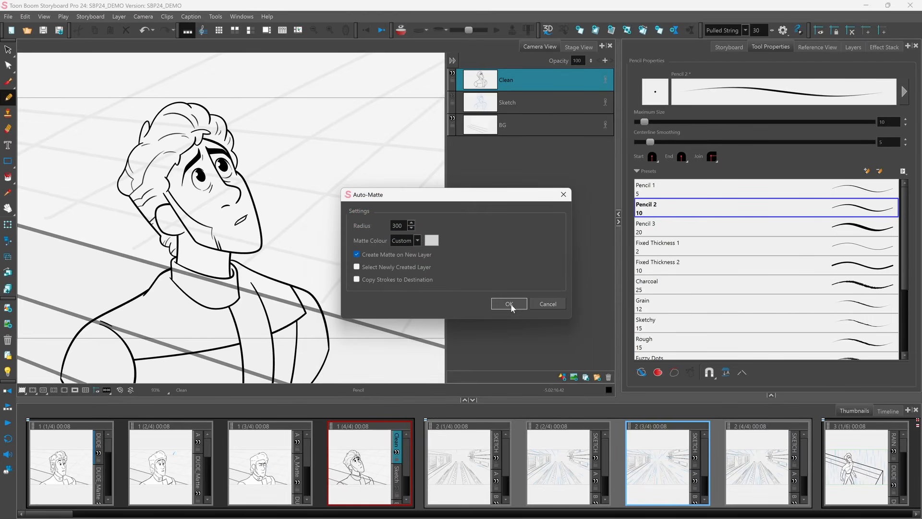
pyautogui.click(508, 305)
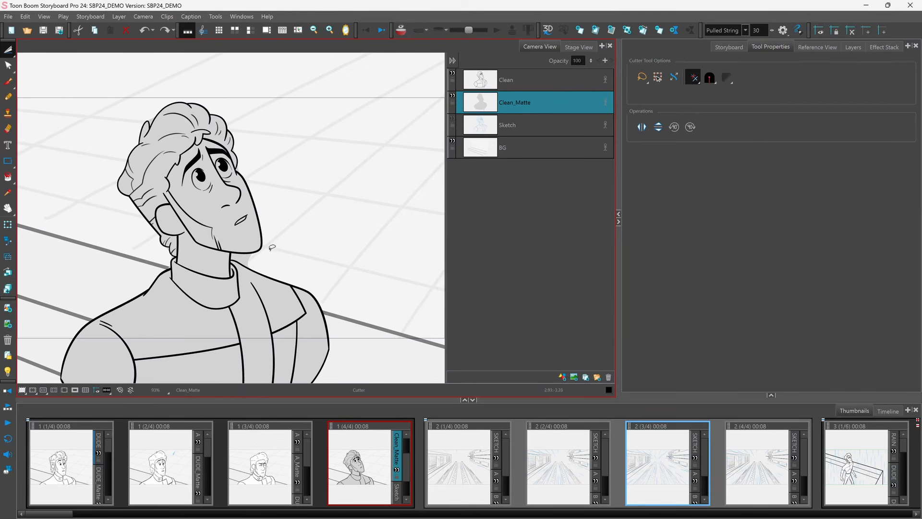
# Step: Cut away the stray matte area beside the character's neck on the Clean_Matte layer
pyautogui.scroll(5, 272, 247)
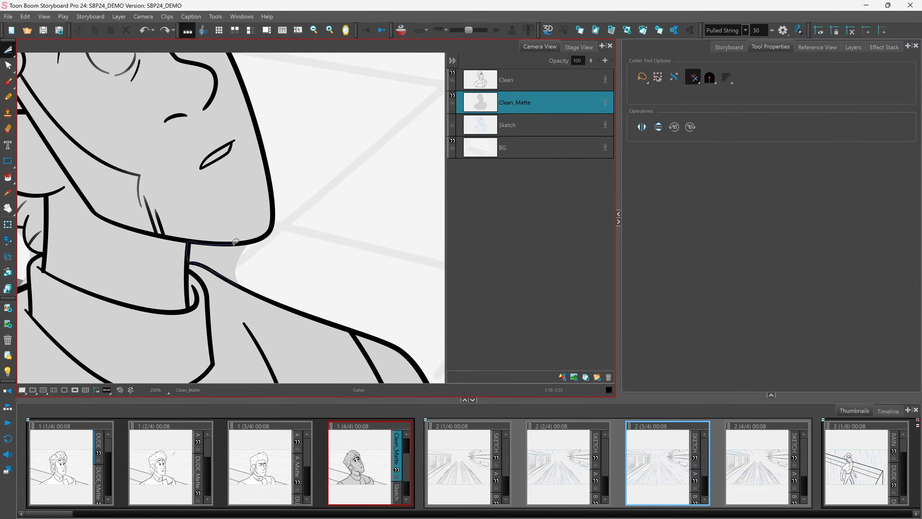
pyautogui.moveTo(241, 282); pyautogui.dragTo(256, 252)
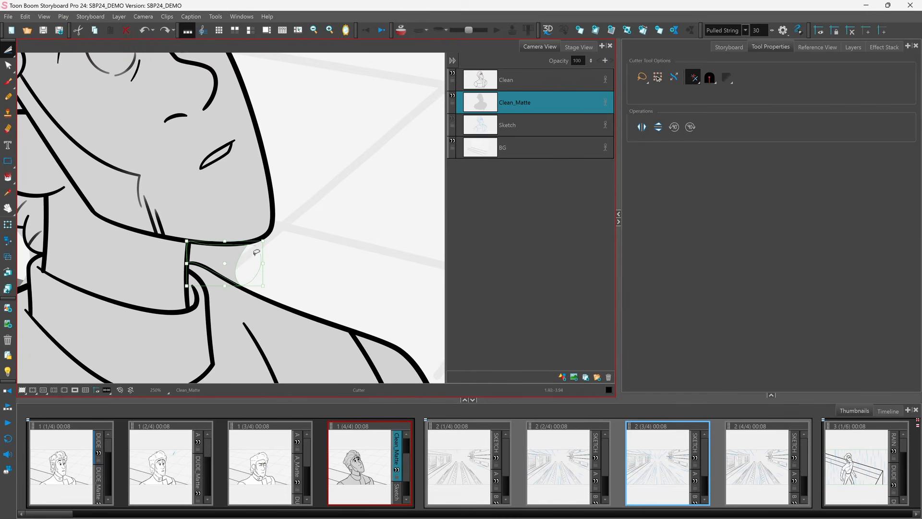
pyautogui.press('Delete')
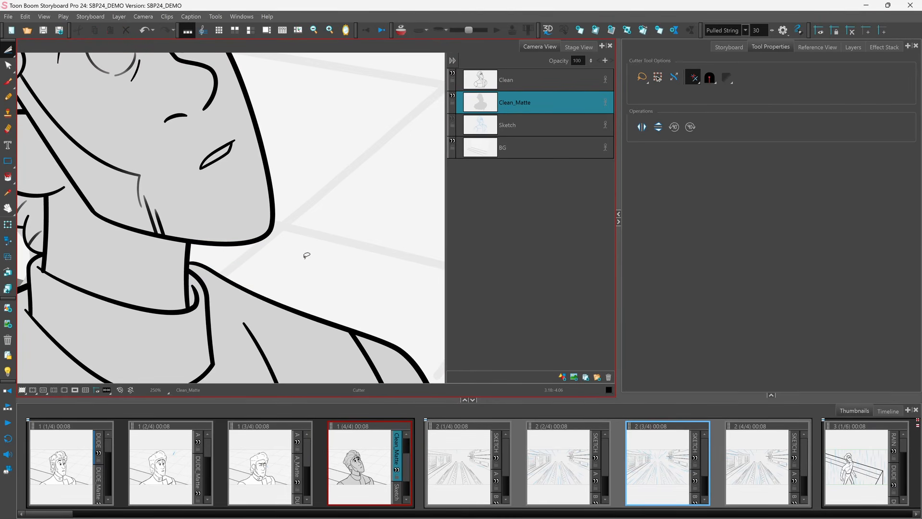
# Step: Switch to the Stencil Brush tool
pyautogui.hotkey('shift', 'm')
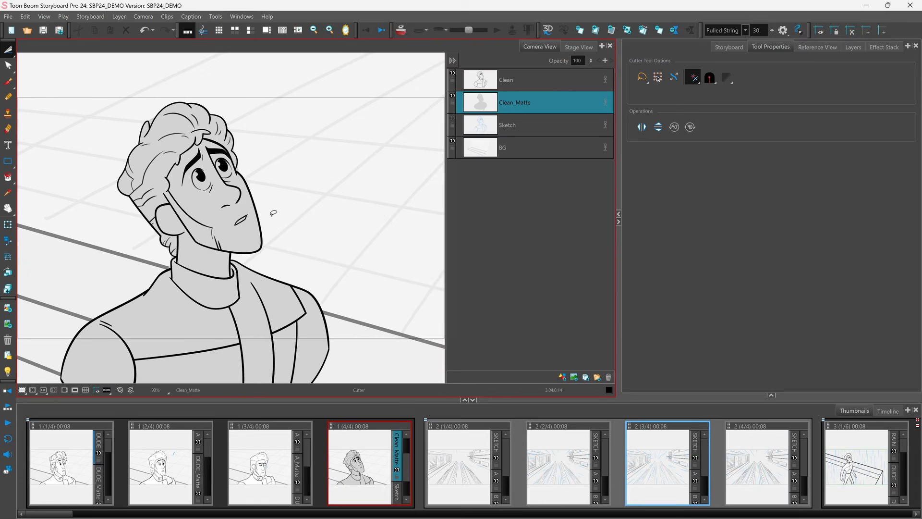
pyautogui.moveTo(8, 81); pyautogui.dragTo(55, 91)
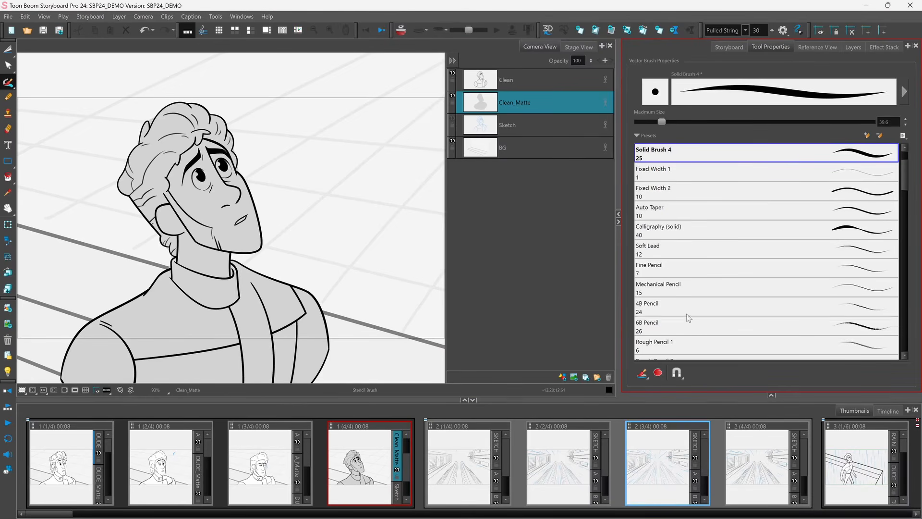
# Step: Choose the Soft Shading brush preset and a dark grey swatch colour for stencil painting on the Clean_Matte layer
pyautogui.click(643, 373)
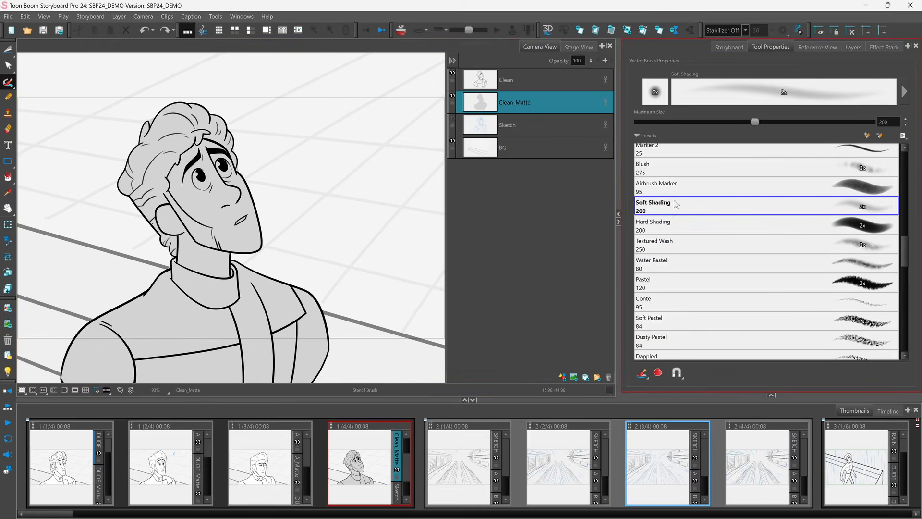
pyautogui.click(771, 396)
pyautogui.click(670, 334)
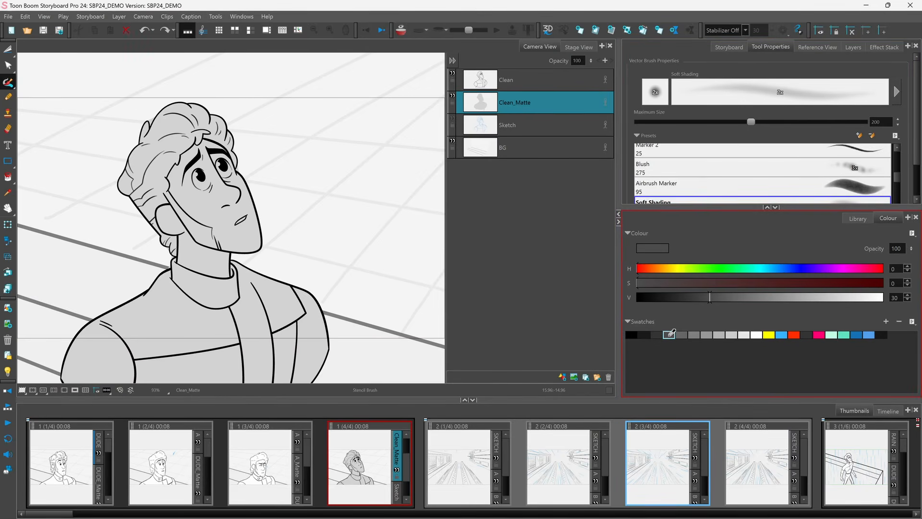
pyautogui.click(521, 100)
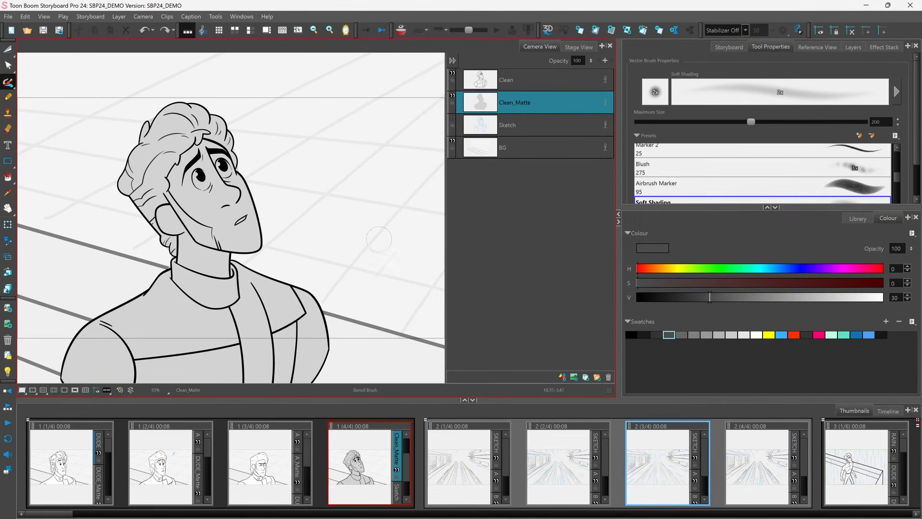
# Step: Paint soft shading over the character's hair, neck and shoulder so it stays inside the matte
pyautogui.moveTo(162, 103)
pyautogui.mouseDown()
pyautogui.moveTo(123, 166)
pyautogui.moveTo(125, 194)
pyautogui.moveTo(173, 259)
pyautogui.mouseUp()
pyautogui.moveTo(129, 183)
pyautogui.mouseDown()
pyautogui.moveTo(179, 257)
pyautogui.moveTo(169, 282)
pyautogui.moveTo(81, 331)
pyautogui.moveTo(62, 372)
pyautogui.moveTo(82, 333)
pyautogui.moveTo(120, 308)
pyautogui.moveTo(88, 326)
pyautogui.moveTo(160, 282)
pyautogui.moveTo(66, 363)
pyautogui.moveTo(160, 289)
pyautogui.moveTo(153, 236)
pyautogui.moveTo(117, 172)
pyautogui.moveTo(130, 144)
pyautogui.moveTo(158, 242)
pyautogui.moveTo(138, 204)
pyautogui.moveTo(176, 255)
pyautogui.moveTo(162, 287)
pyautogui.moveTo(54, 362)
pyautogui.moveTo(165, 281)
pyautogui.mouseUp()
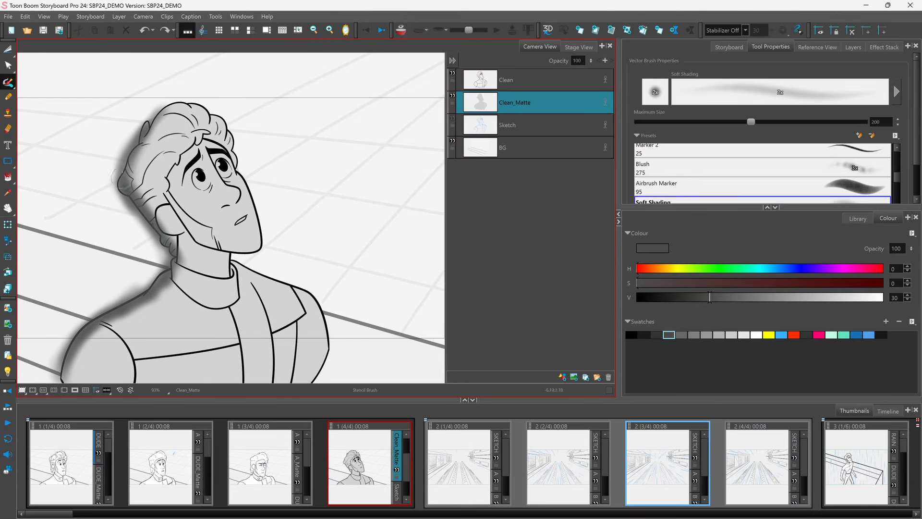
pyautogui.moveTo(156, 118)
pyautogui.mouseDown()
pyautogui.moveTo(132, 159)
pyautogui.moveTo(178, 278)
pyautogui.moveTo(80, 343)
pyautogui.moveTo(59, 377)
pyautogui.mouseUp()
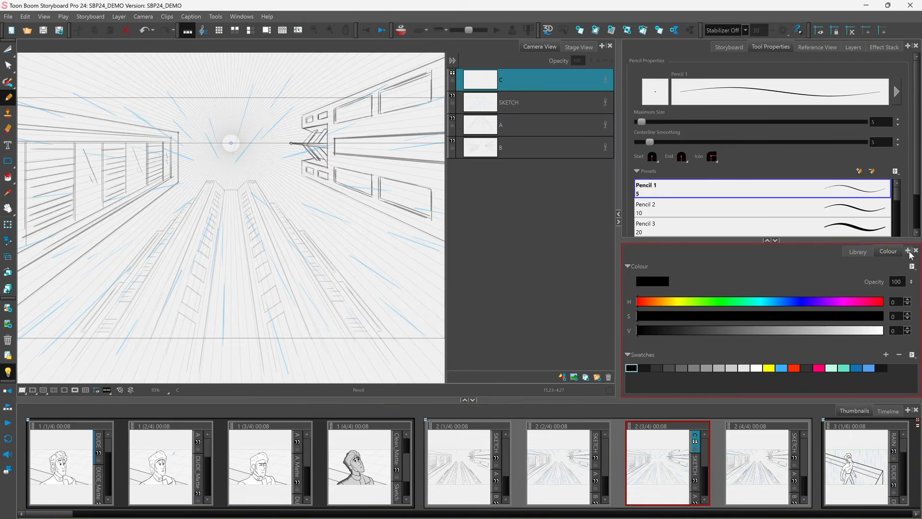
pyautogui.click(910, 253)
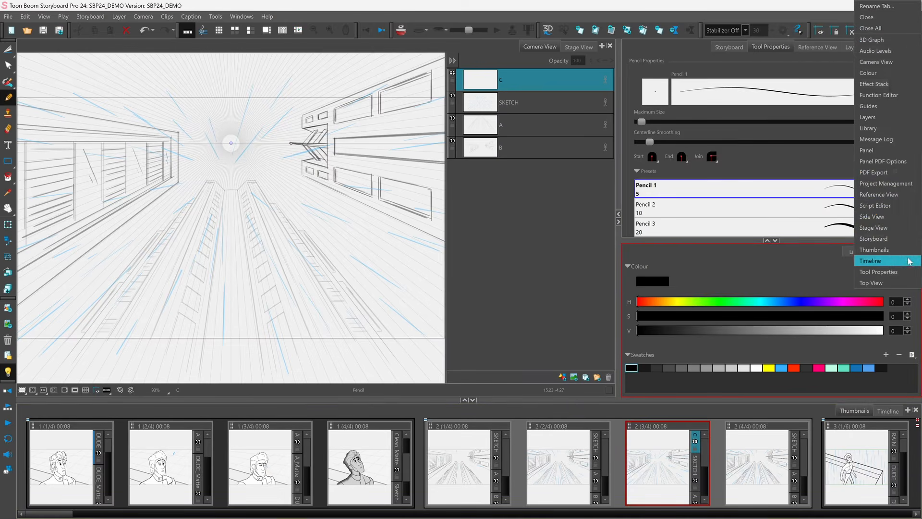
pyautogui.click(873, 106)
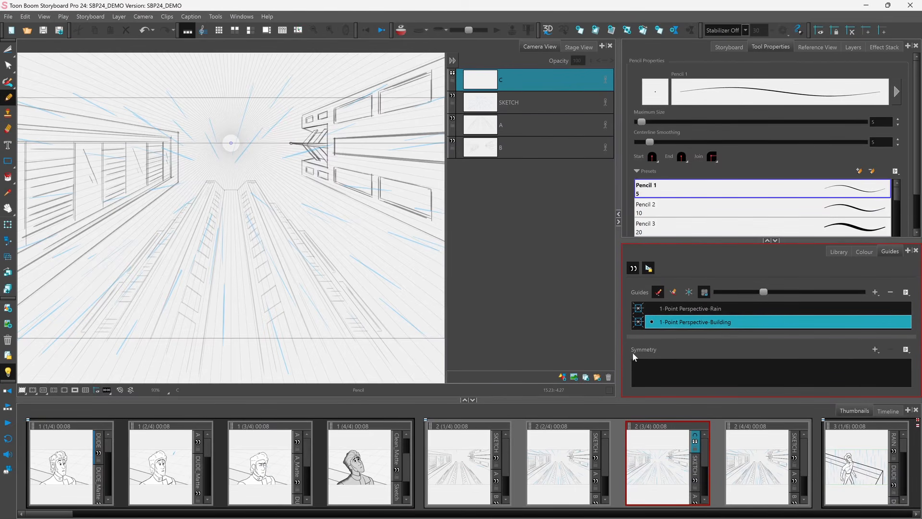
pyautogui.click(916, 252)
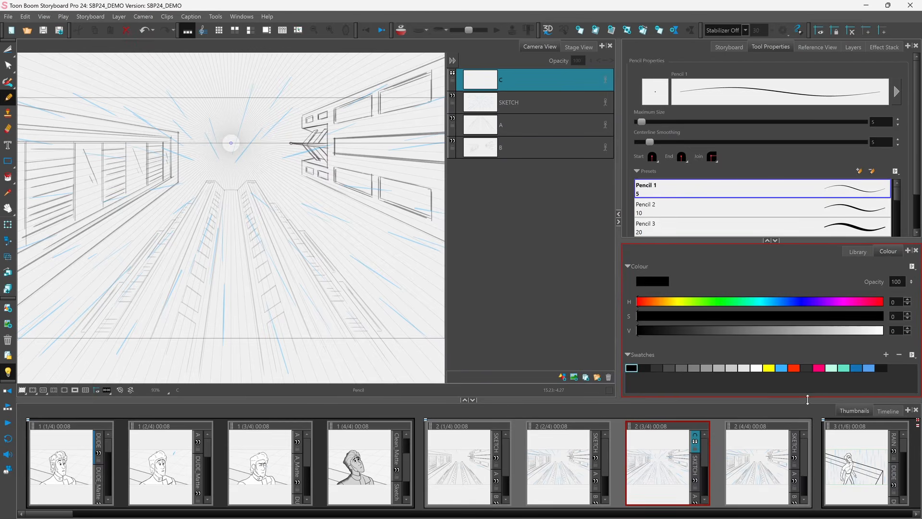
# Step: Open the Guides view in the lower panel and add a Vertical Symmetry guide
pyautogui.click(908, 252)
pyautogui.click(884, 106)
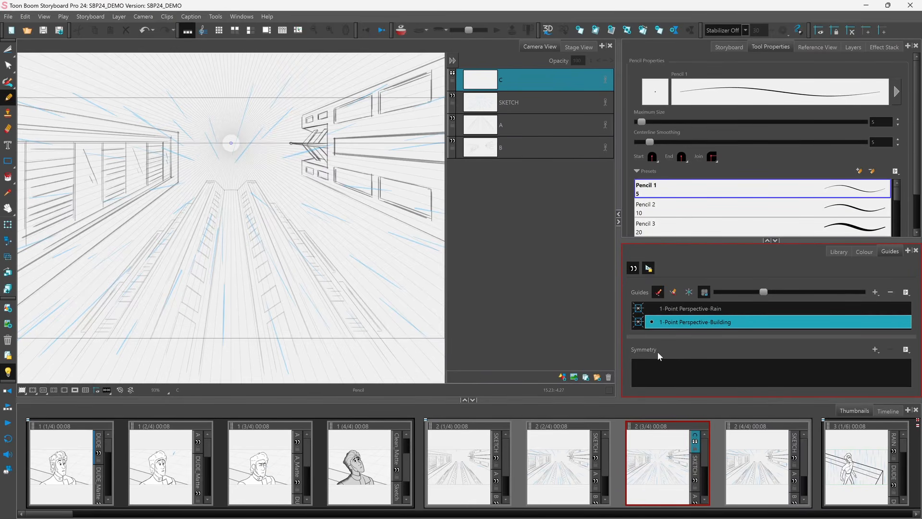
pyautogui.click(875, 349)
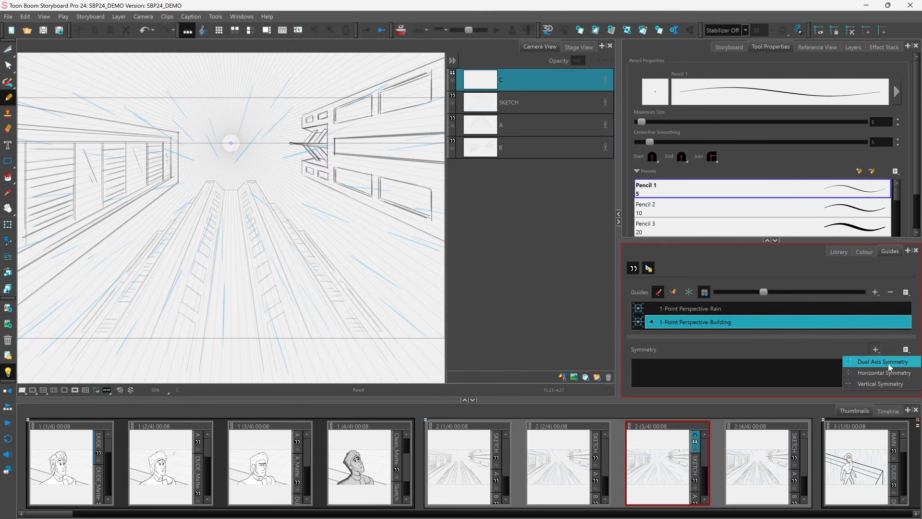
pyautogui.click(865, 383)
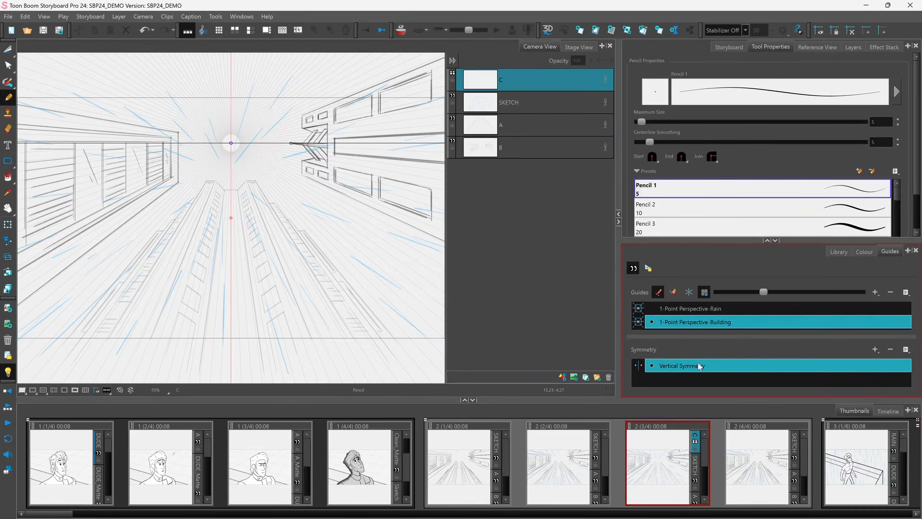
pyautogui.click(649, 270)
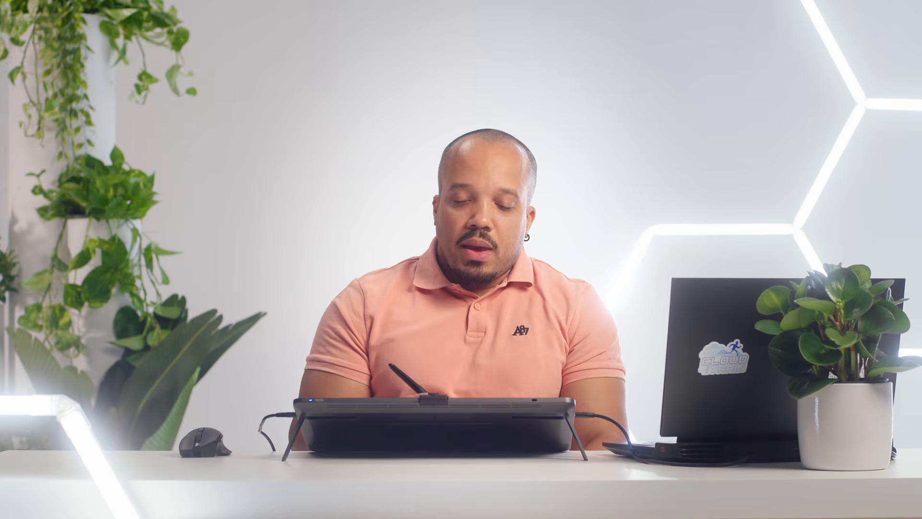
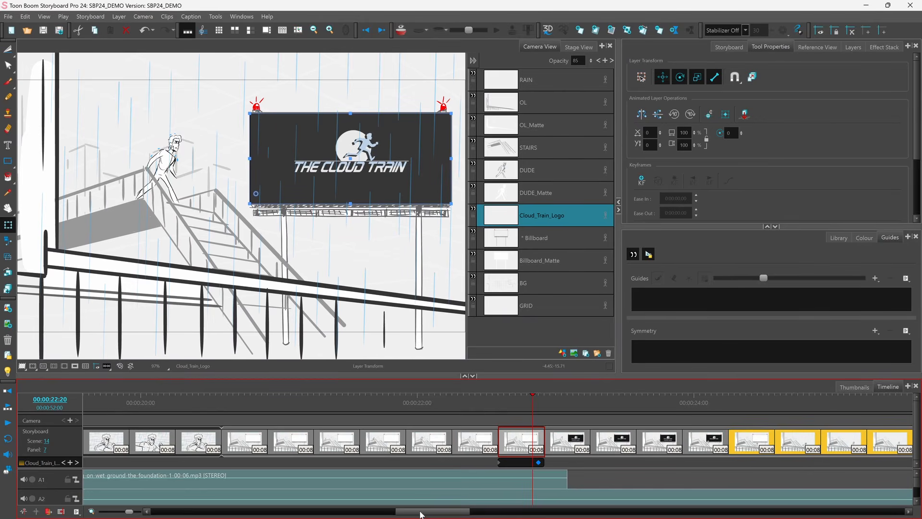
pyautogui.moveTo(424, 514); pyautogui.dragTo(458, 515)
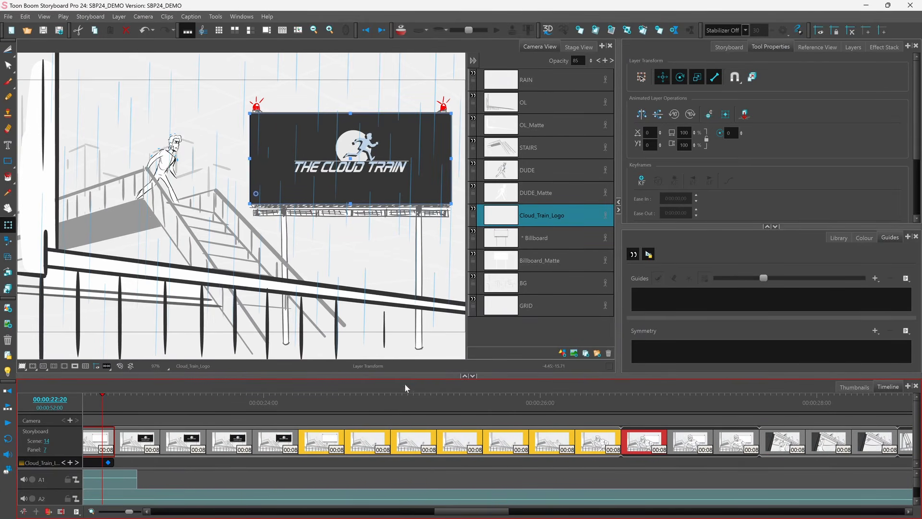
# Step: Enlarge the timeline area and add a new video track to the timeline
pyautogui.moveTo(405, 377); pyautogui.dragTo(405, 353)
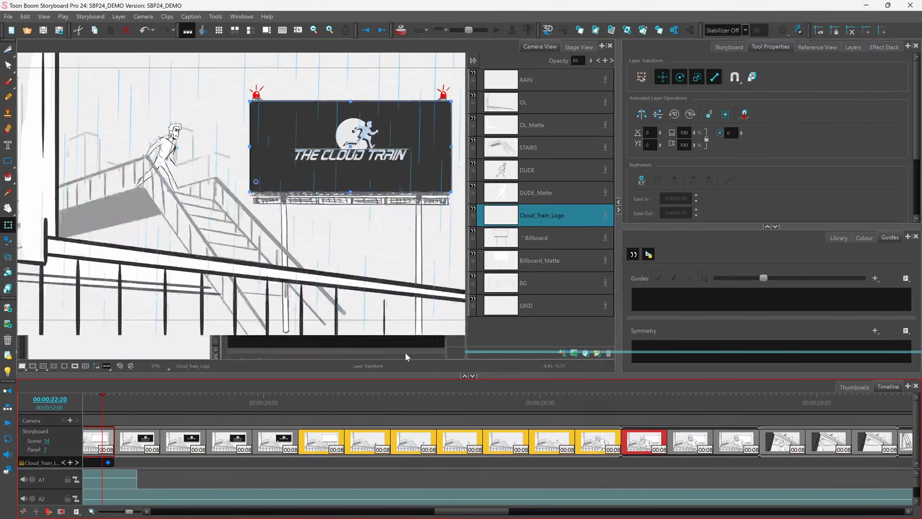
pyautogui.moveTo(397, 444); pyautogui.dragTo(397, 466)
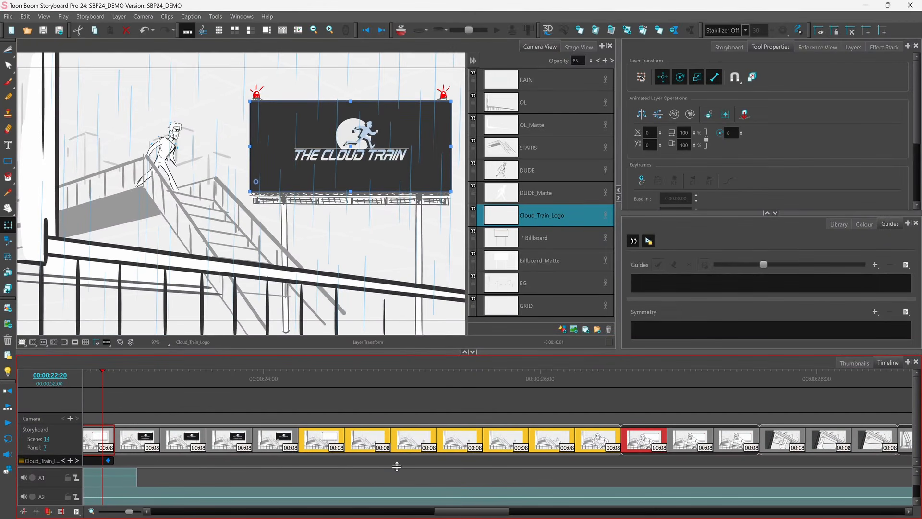
pyautogui.rightClick(313, 405)
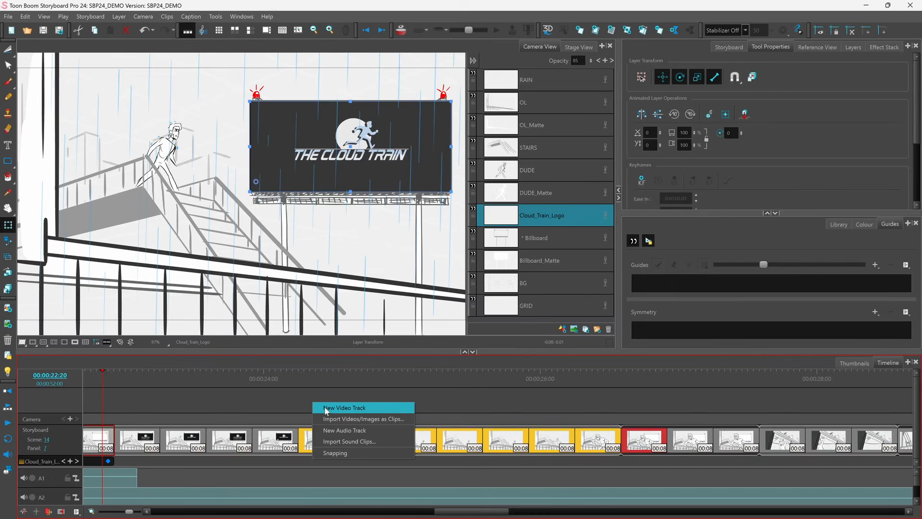
pyautogui.click(326, 408)
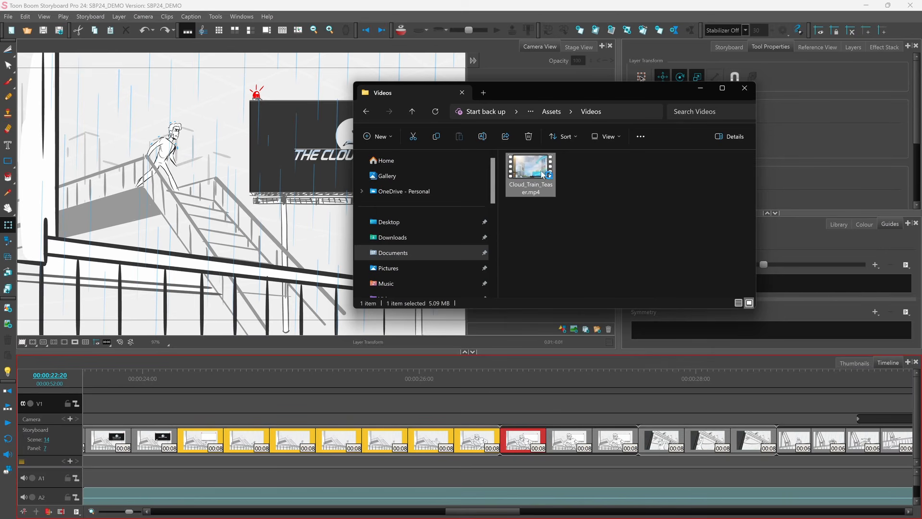
# Step: Import Cloud_Train_Teaser.mp4 from the Videos folder into the new V1 video track
pyautogui.moveTo(539, 172); pyautogui.dragTo(267, 410)
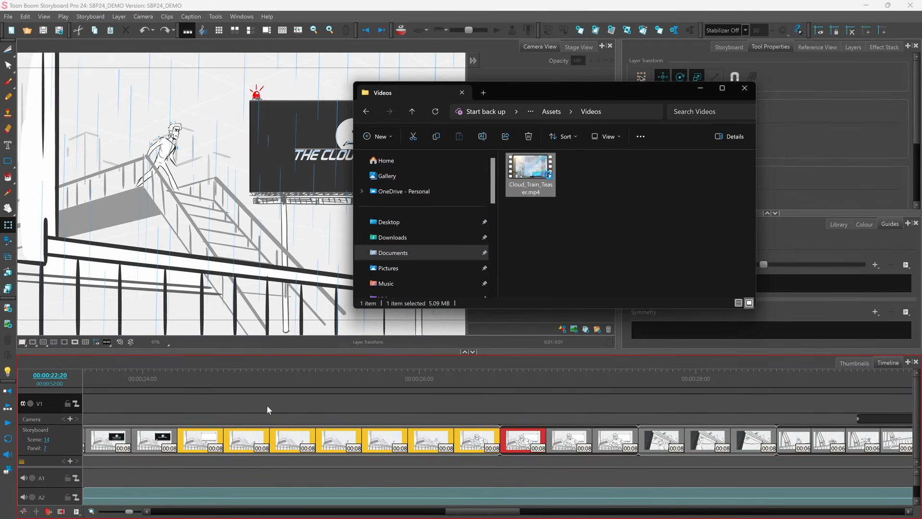
pyautogui.click(745, 88)
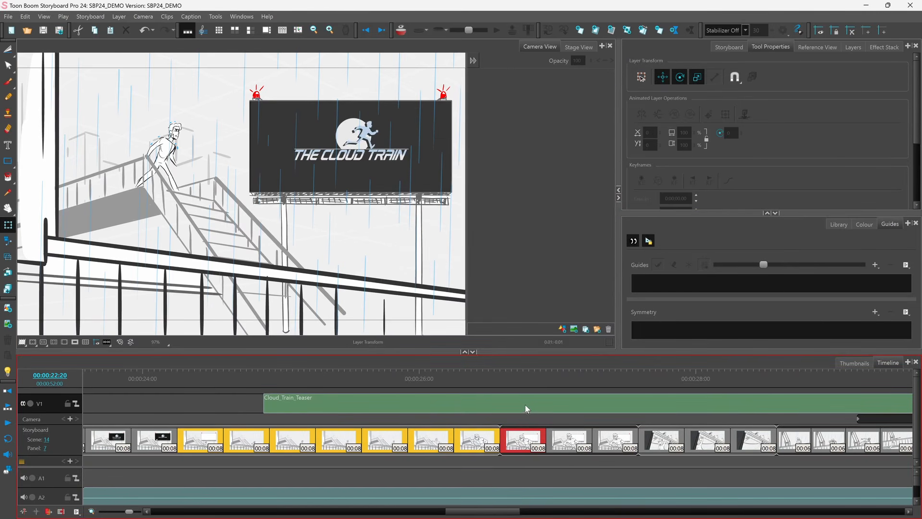
# Step: Slide the Cloud_Train_Teaser clip along the V1 track so it starts at the first yellow panel
pyautogui.moveTo(526, 405); pyautogui.dragTo(444, 404)
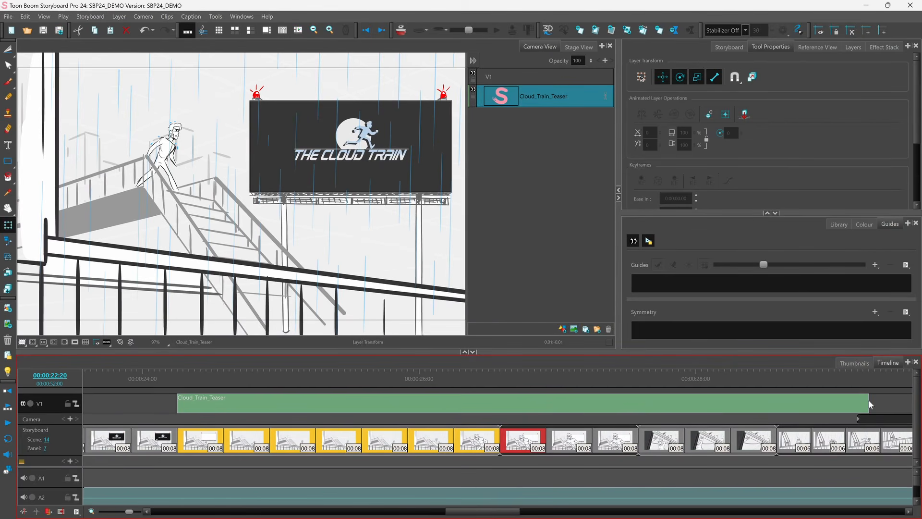
pyautogui.moveTo(856, 400); pyautogui.dragTo(500, 406)
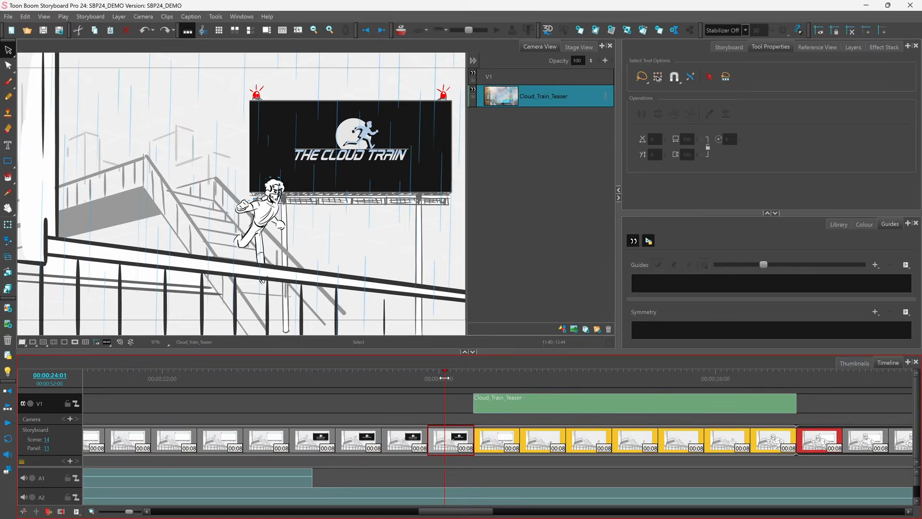
# Step: Scale and position the teaser video layer with the Layer Transform tool to fit the billboard's screen
pyautogui.moveTo(457, 375); pyautogui.dragTo(489, 397)
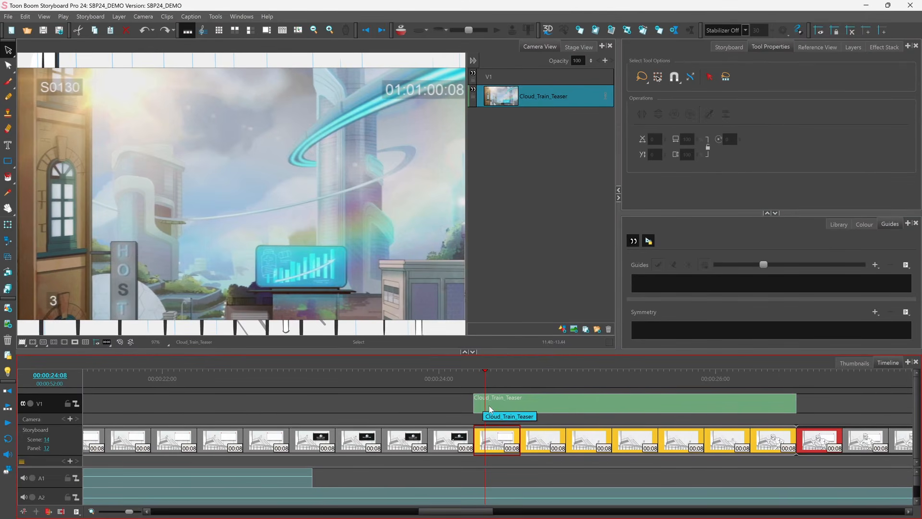
pyautogui.click(9, 226)
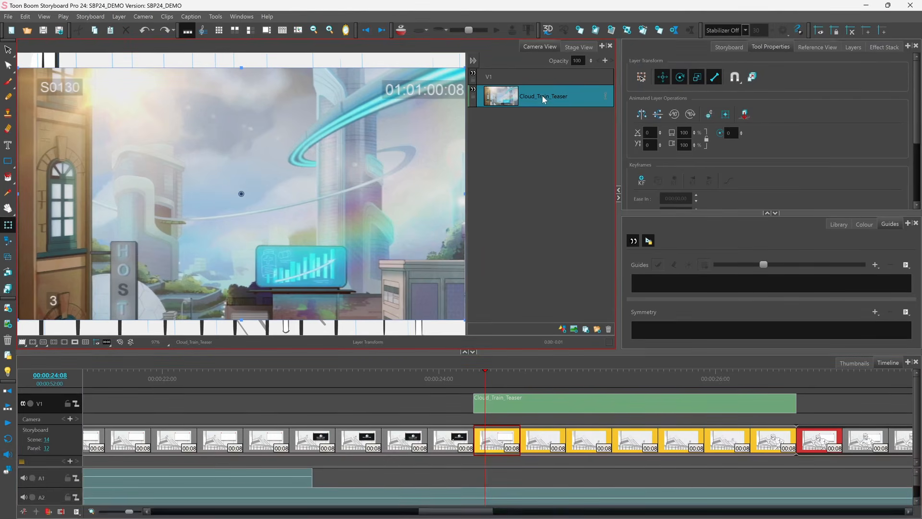
pyautogui.scroll(-1, 86, 95)
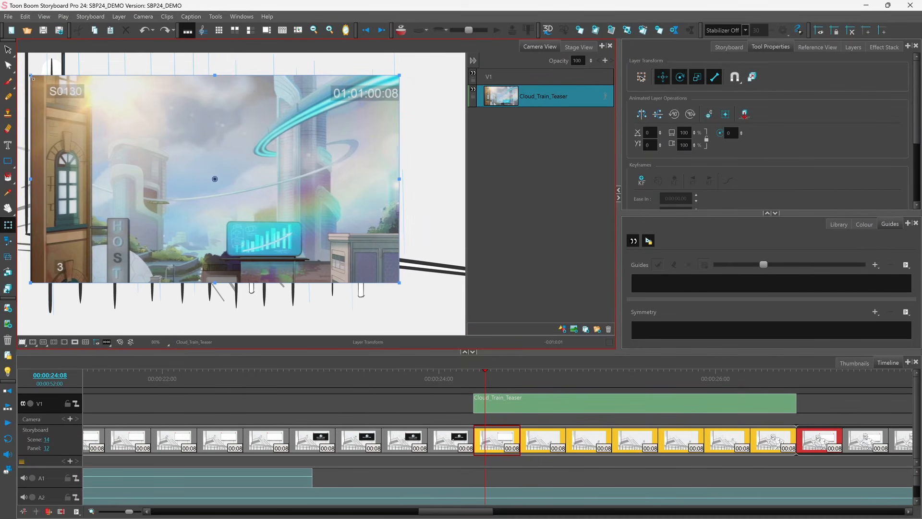
pyautogui.moveTo(32, 77); pyautogui.dragTo(130, 139)
pyautogui.moveTo(172, 167); pyautogui.dragTo(272, 136)
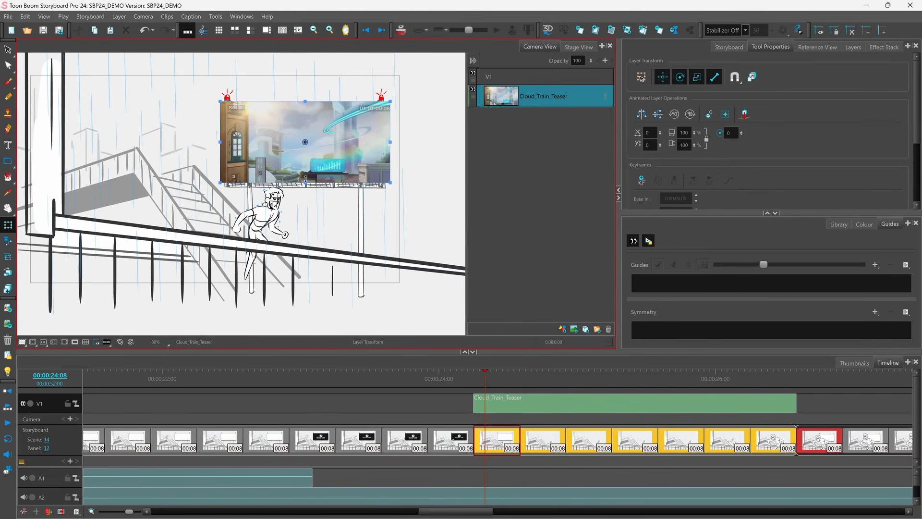
pyautogui.moveTo(306, 179); pyautogui.dragTo(306, 176)
pyautogui.moveTo(221, 142); pyautogui.dragTo(248, 137)
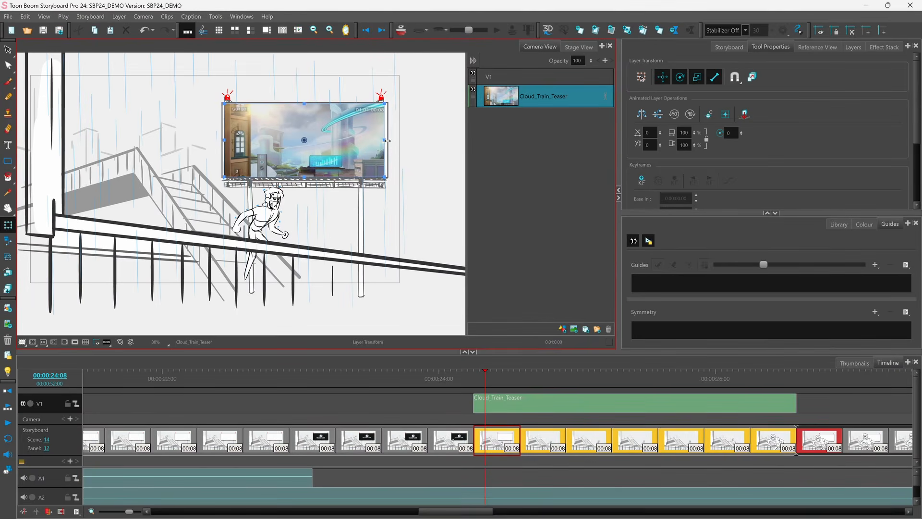
pyautogui.moveTo(386, 141); pyautogui.dragTo(389, 139)
# Step: Move the video track down below the storyboard panels
pyautogui.click(484, 370)
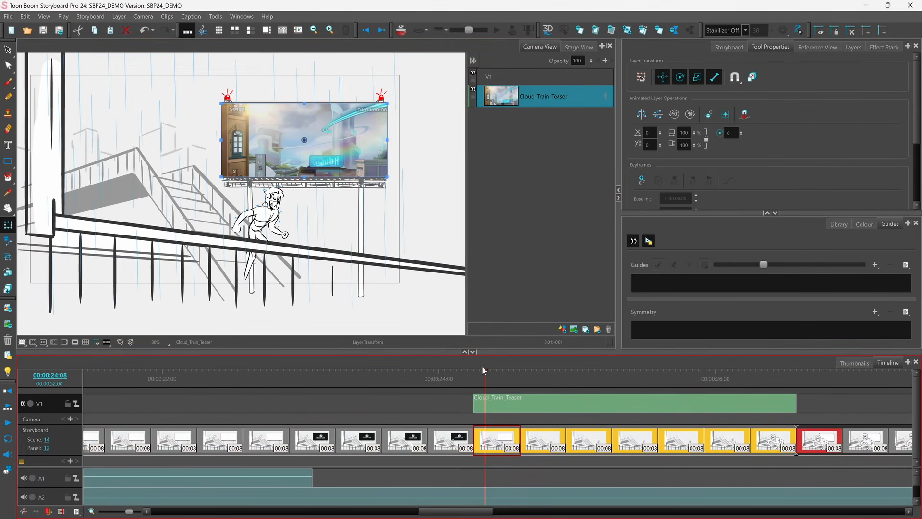
pyautogui.moveTo(486, 380); pyautogui.dragTo(756, 410)
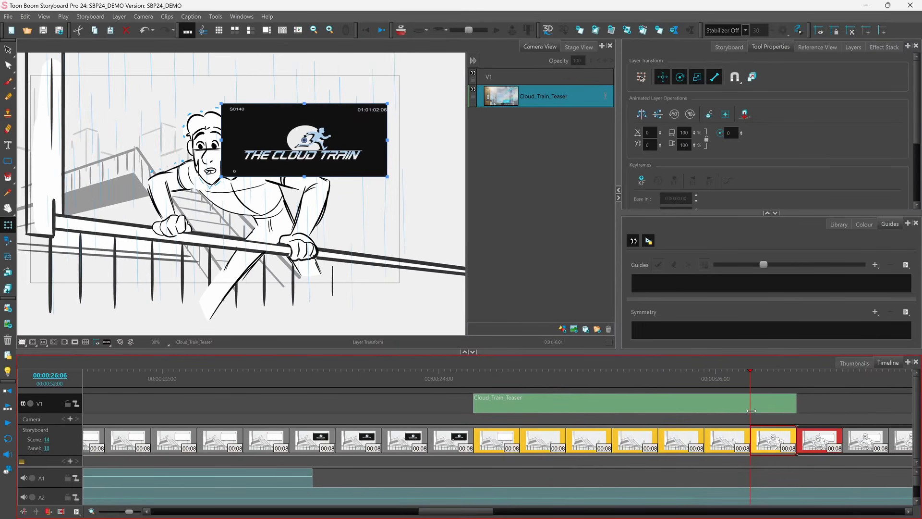
pyautogui.rightClick(815, 400)
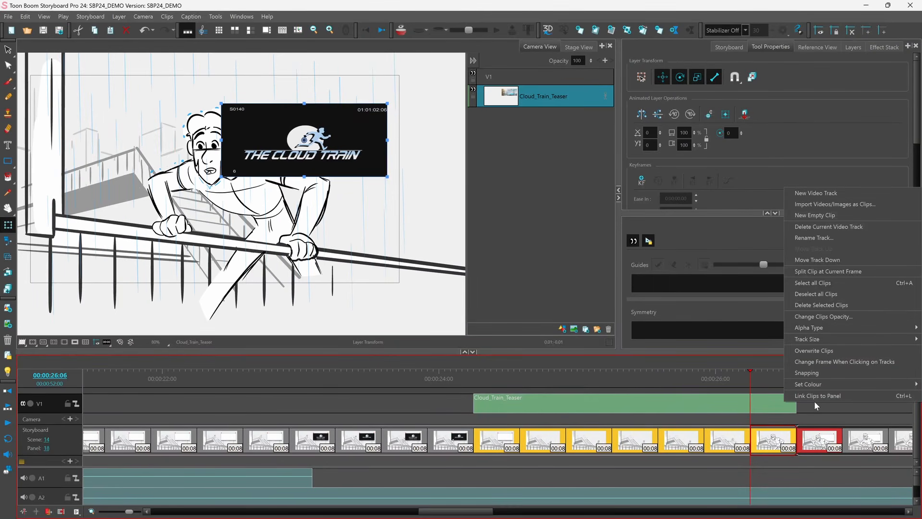
pyautogui.click(826, 261)
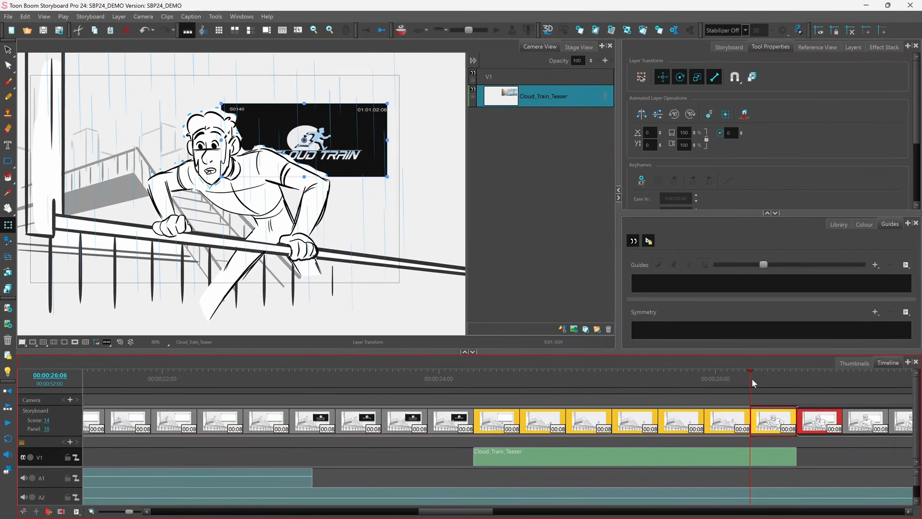
# Step: Select the panel at the teaser's start and copy its Billboard layer
pyautogui.moveTo(752, 377); pyautogui.dragTo(494, 394)
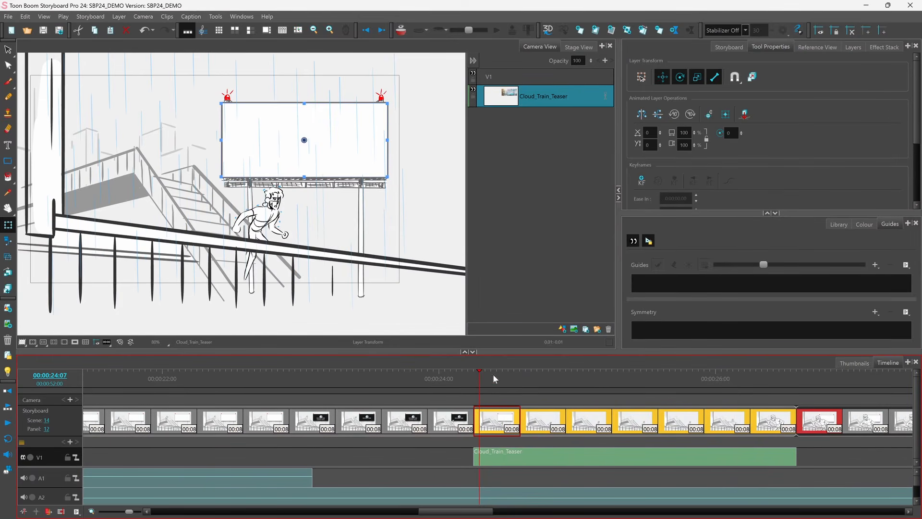
pyautogui.click(486, 412)
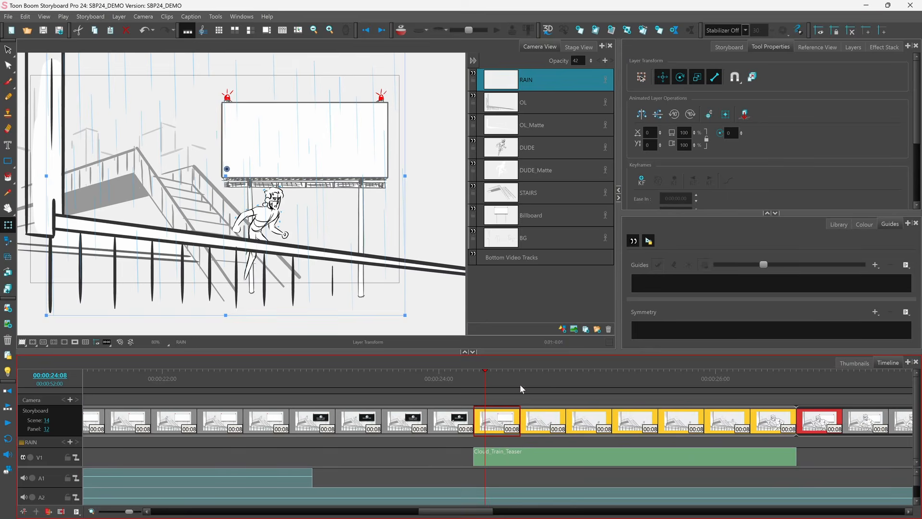
pyautogui.click(526, 214)
pyautogui.rightClick(526, 214)
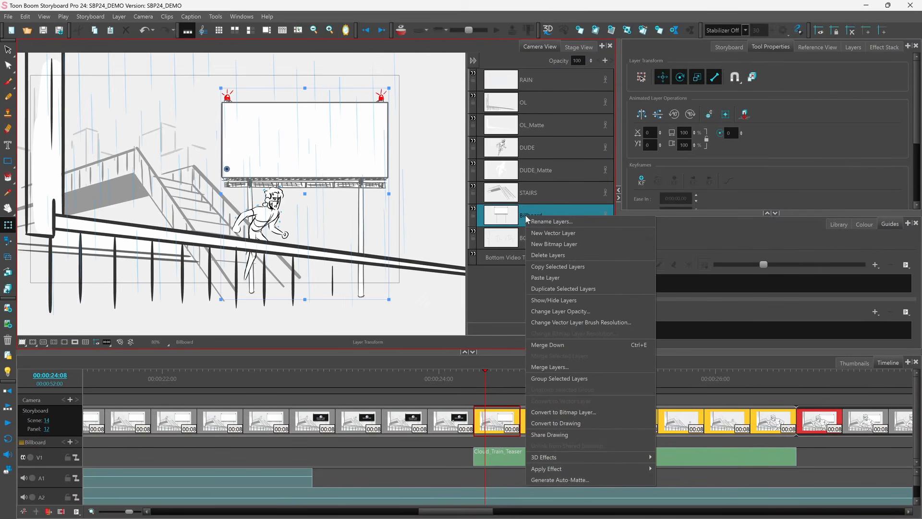
pyautogui.click(542, 270)
# Step: Paste the Billboard layer into the Cloud_Train_Teaser video track's layers
pyautogui.click(534, 458)
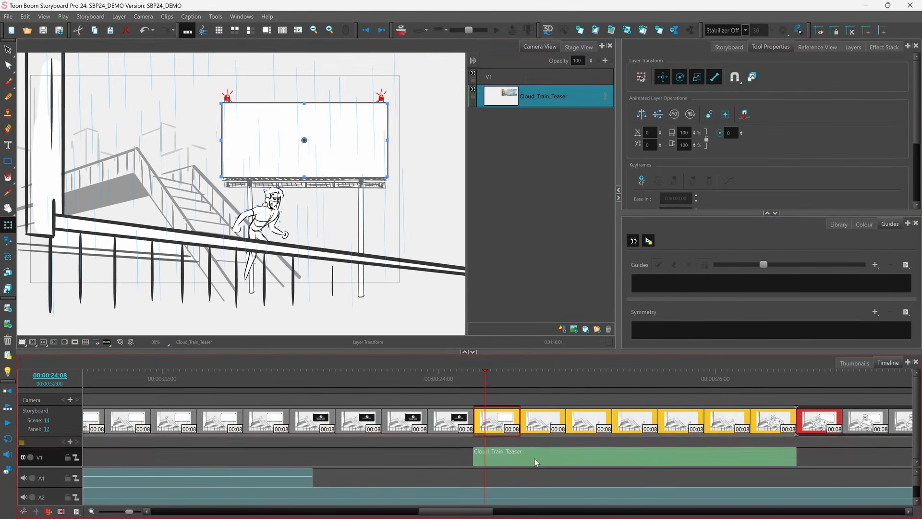
pyautogui.rightClick(530, 219)
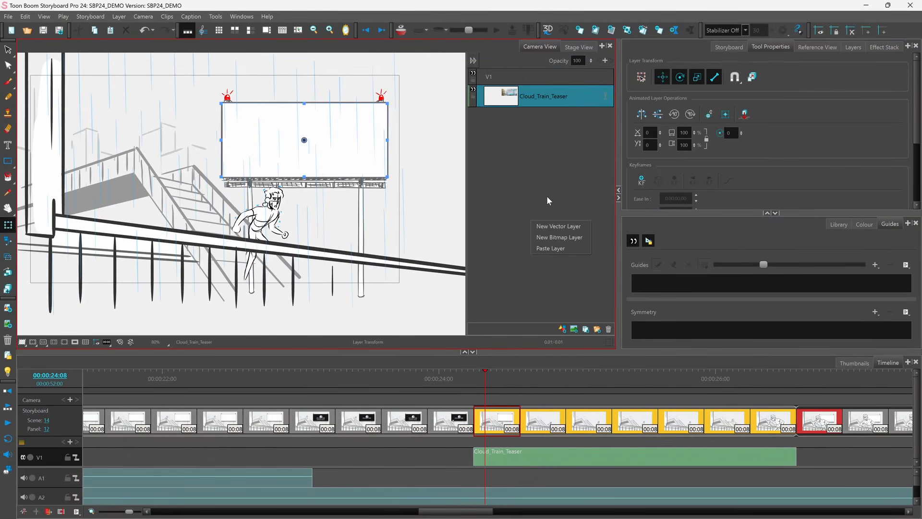
pyautogui.click(547, 248)
pyautogui.moveTo(537, 128); pyautogui.dragTo(537, 127)
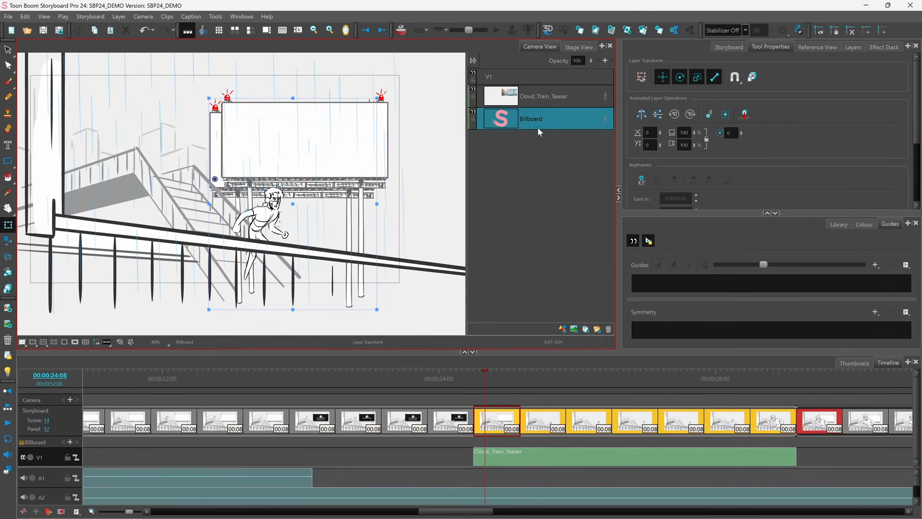
# Step: Hide the original Billboard layer in the storyboard panel
pyautogui.click(496, 421)
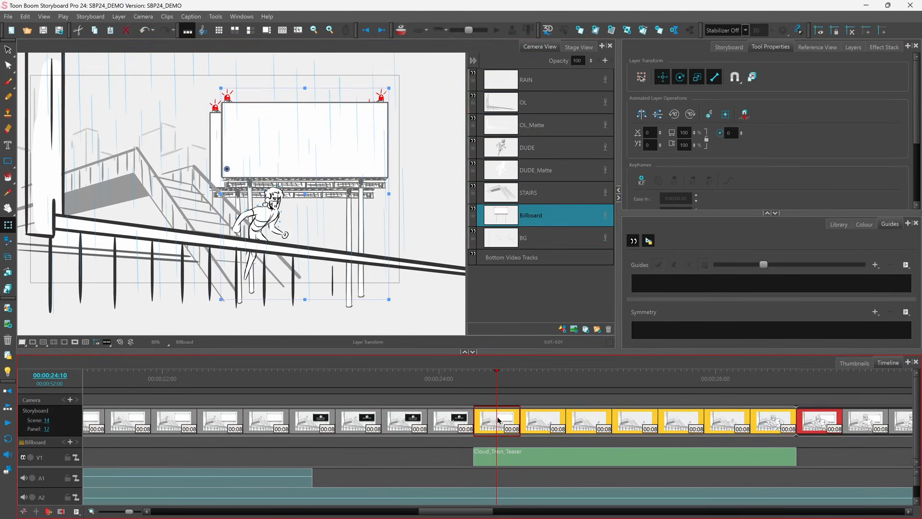
pyautogui.click(474, 210)
# Step: Select the pasted Billboard layer in the video track and move its drawing to line up with the scene's billboard
pyautogui.click(515, 459)
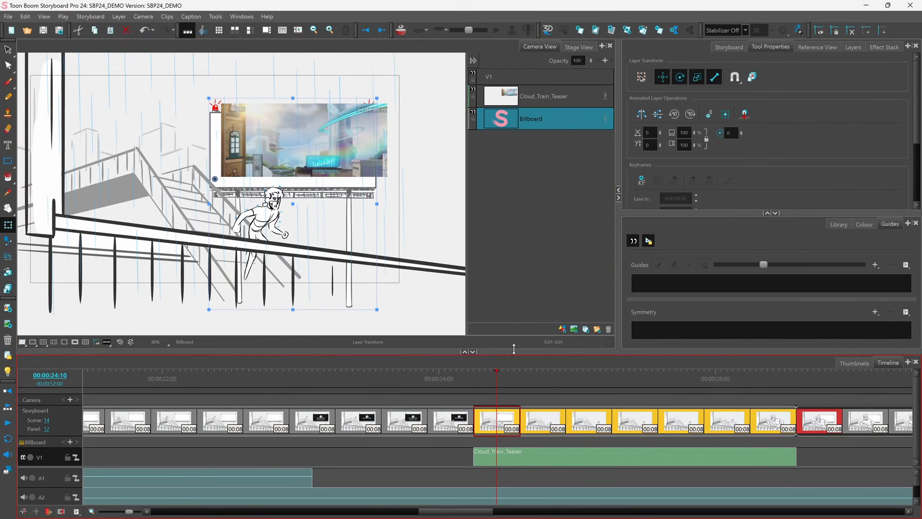
pyautogui.click(533, 125)
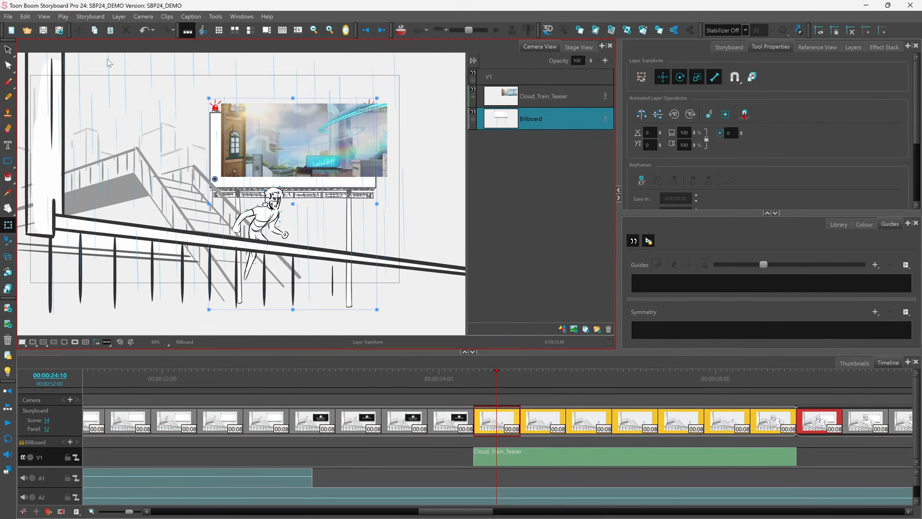
pyautogui.click(9, 49)
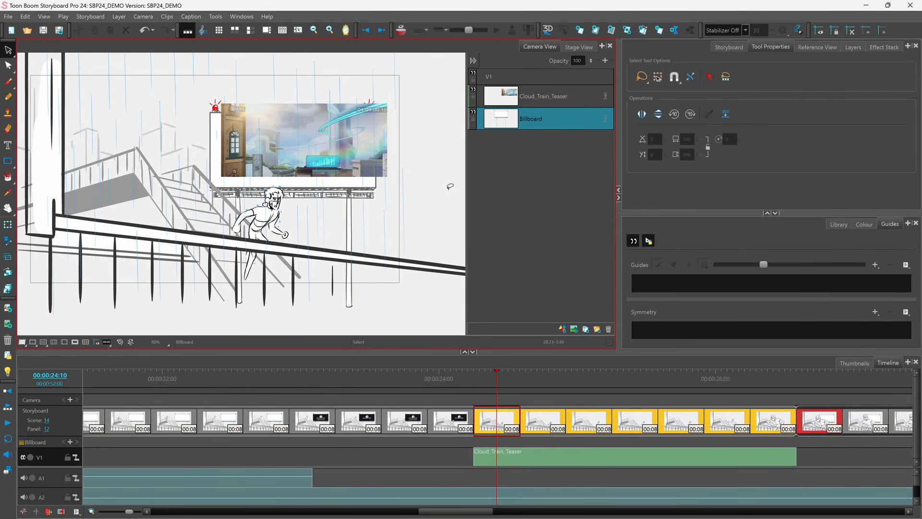
pyautogui.click(330, 194)
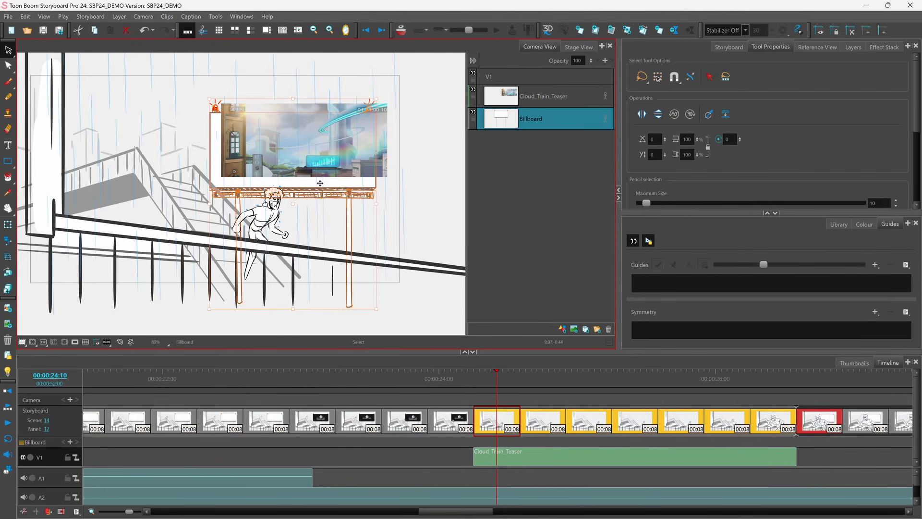
pyautogui.moveTo(320, 183); pyautogui.dragTo(332, 172)
pyautogui.click(491, 381)
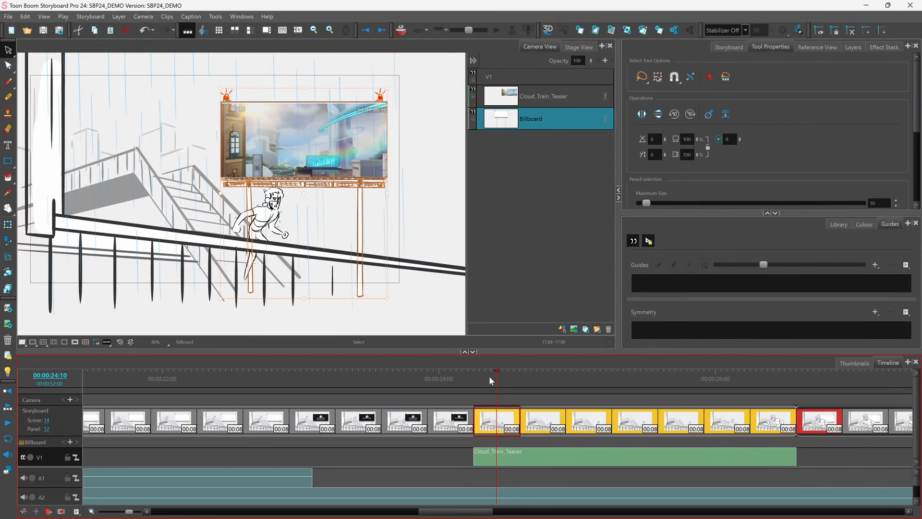
pyautogui.moveTo(496, 378); pyautogui.dragTo(487, 400)
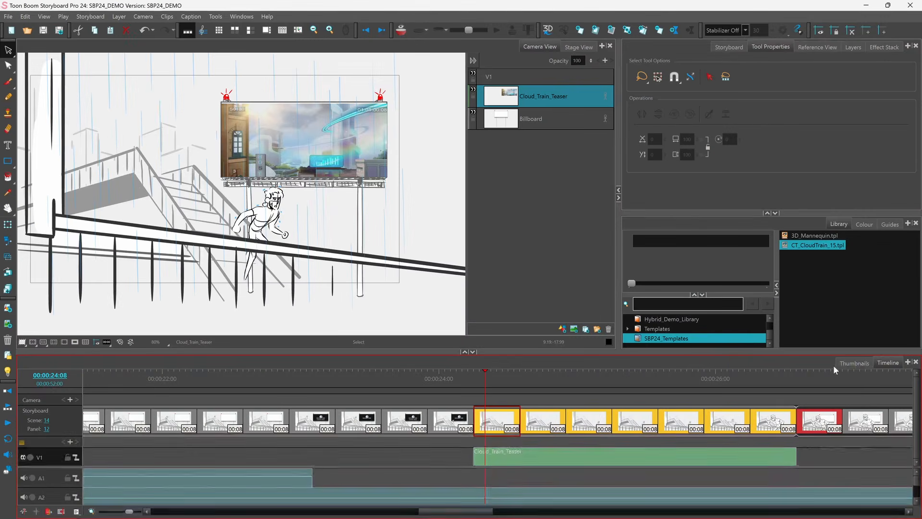
# Step: Insert the CT_CloudTrain_15.tpl template into the storyboard between scene 14 and the following scene
pyautogui.click(862, 361)
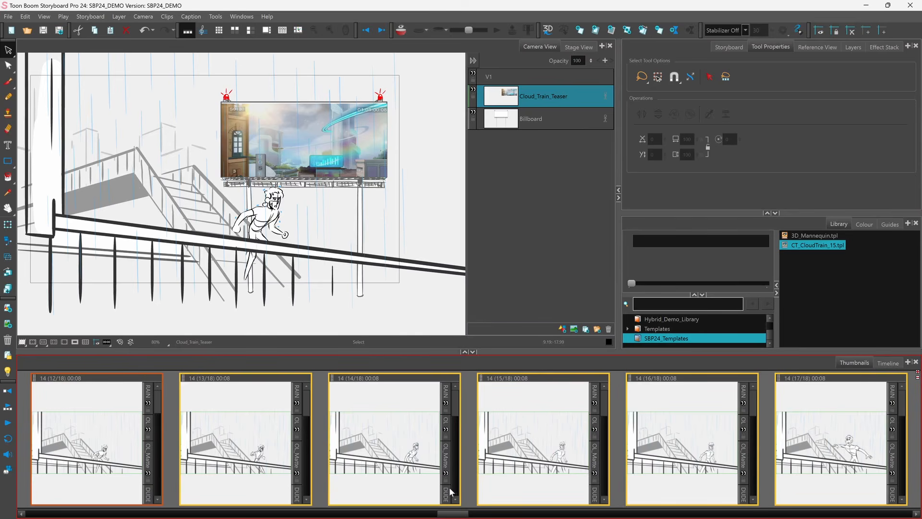
pyautogui.moveTo(450, 514); pyautogui.dragTo(473, 516)
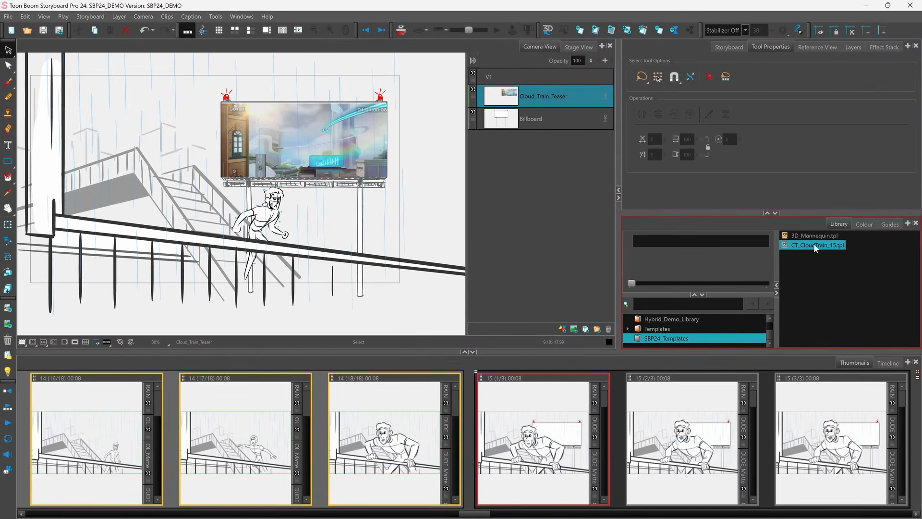
pyautogui.moveTo(814, 243); pyautogui.dragTo(579, 335)
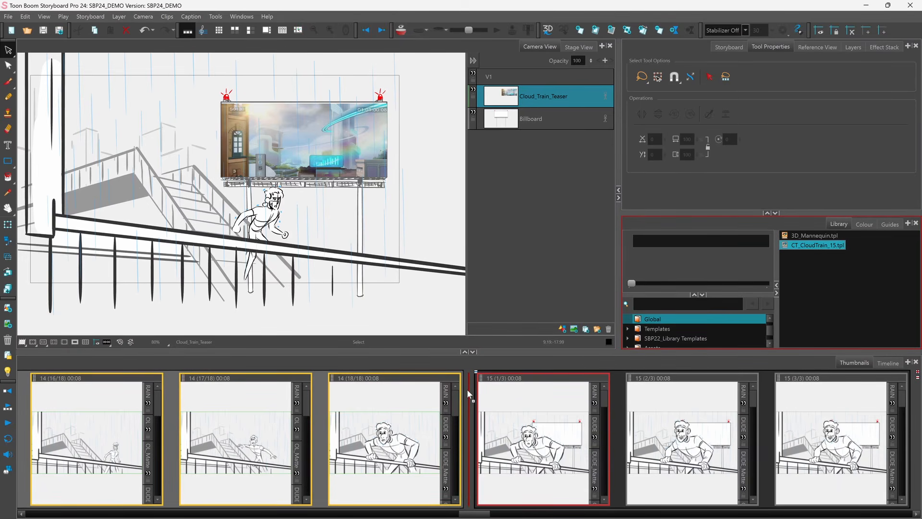
pyautogui.moveTo(467, 389); pyautogui.dragTo(467, 389)
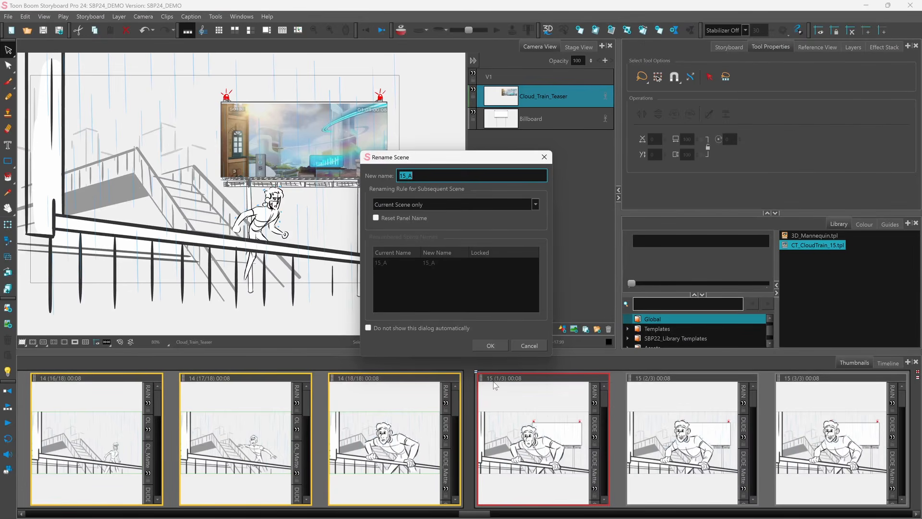
# Step: Name the inserted scene 15 and set the renaming rule to Renumber Scenes for the subsequent scenes
pyautogui.click(413, 204)
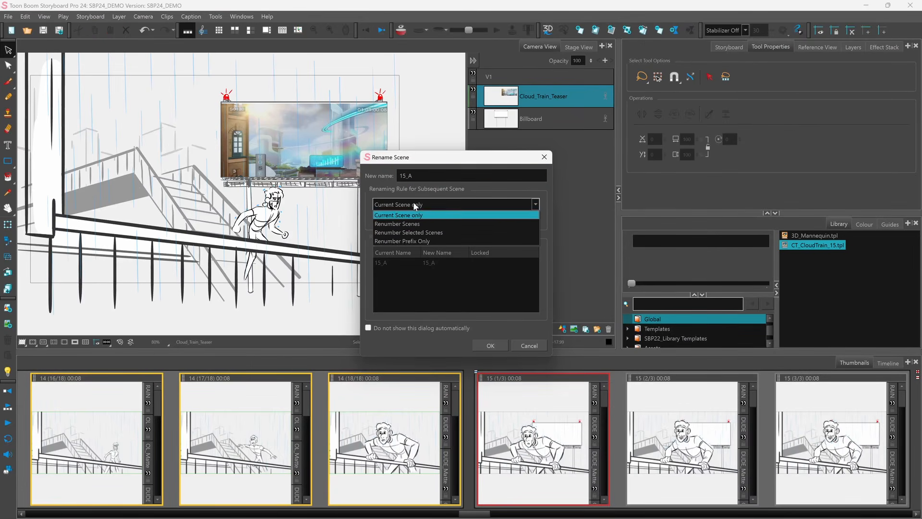
pyautogui.click(393, 223)
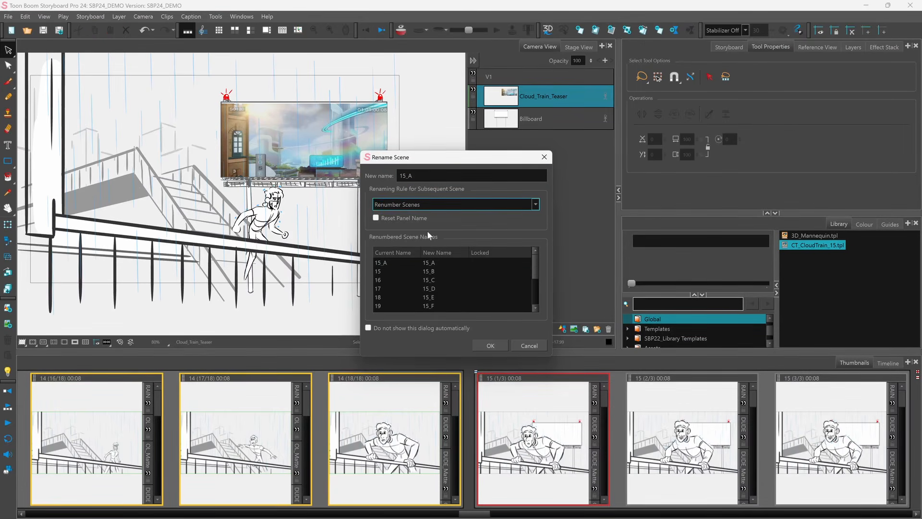
pyautogui.moveTo(413, 176); pyautogui.dragTo(394, 177)
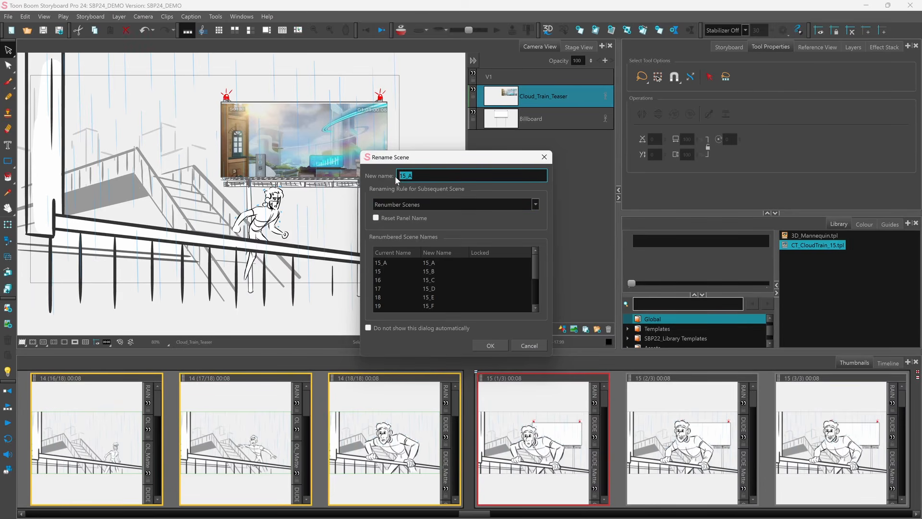
pyautogui.write('15')
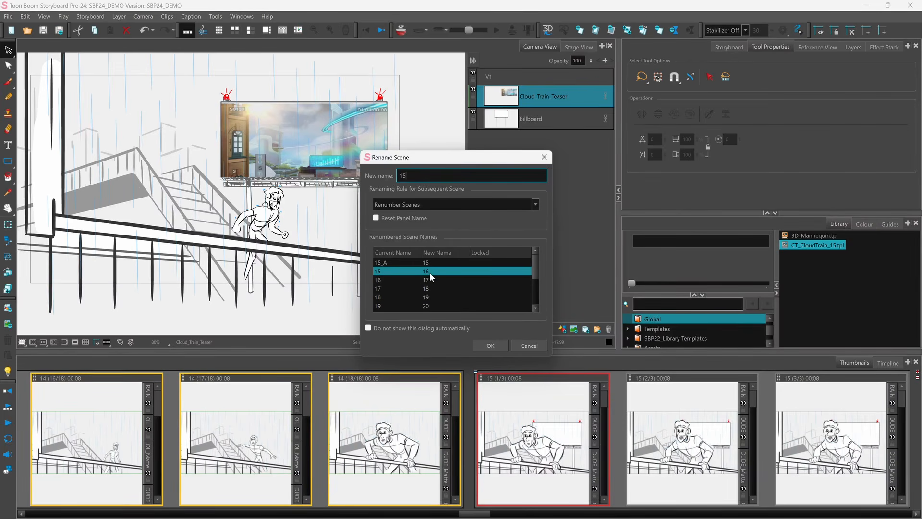
pyautogui.click(489, 346)
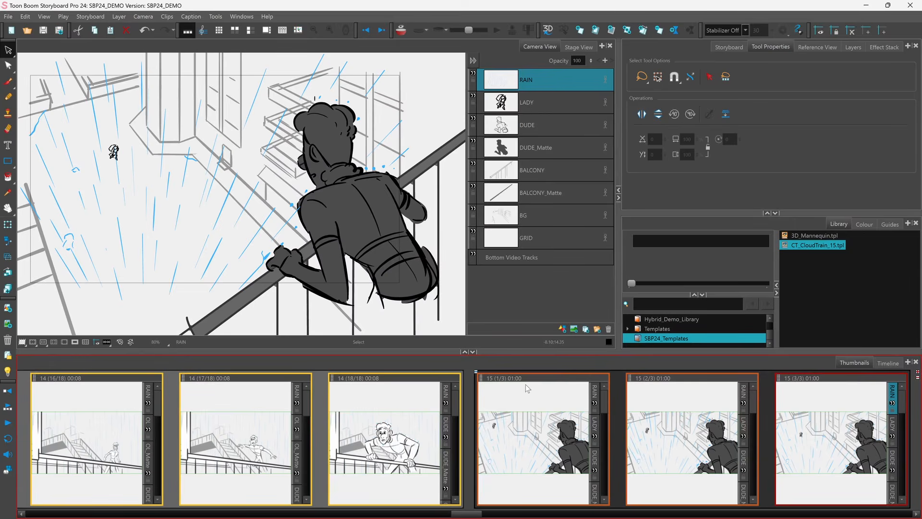
# Step: Select the inserted scene's three panels and retime them to a total duration of 1 second with Ripple Edit
pyautogui.click(884, 365)
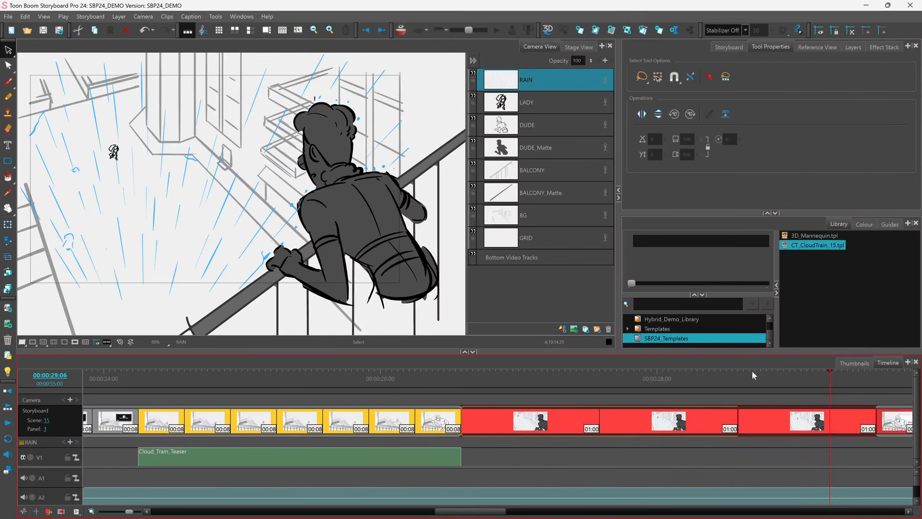
pyautogui.click(485, 422)
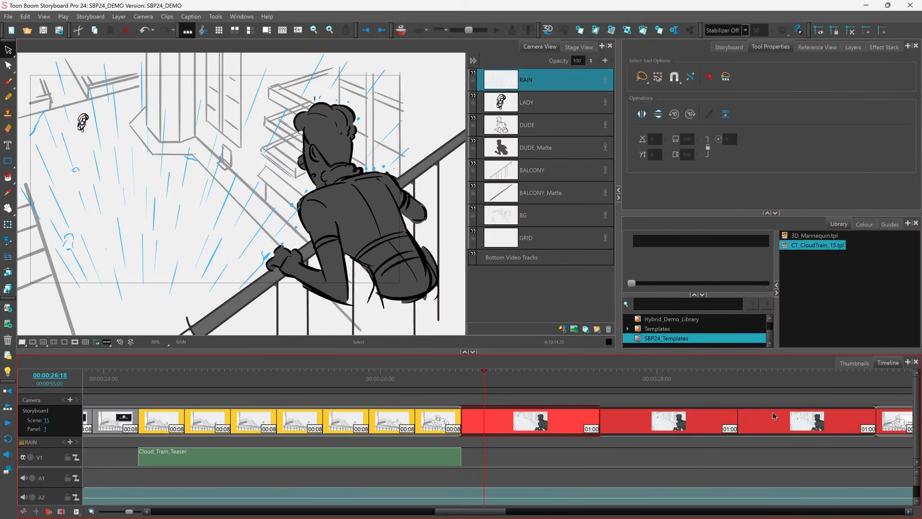
pyautogui.click(799, 418)
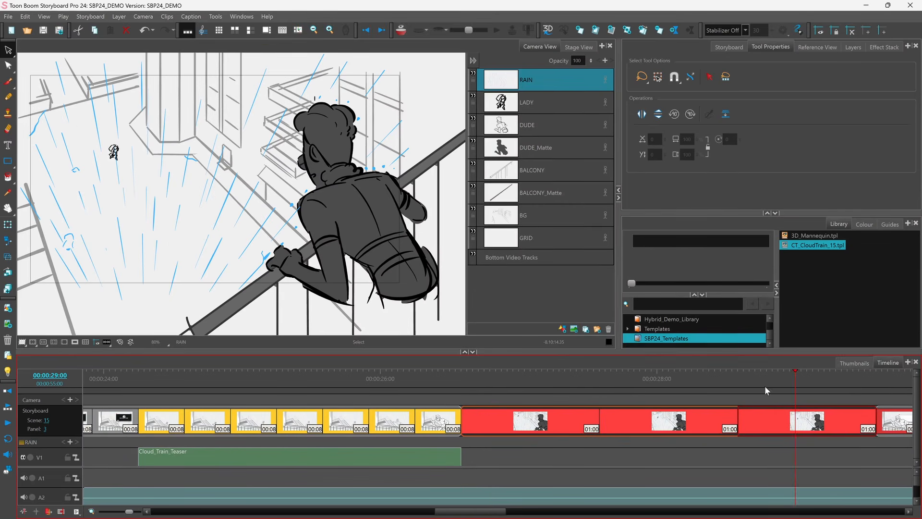
pyautogui.click(99, 19)
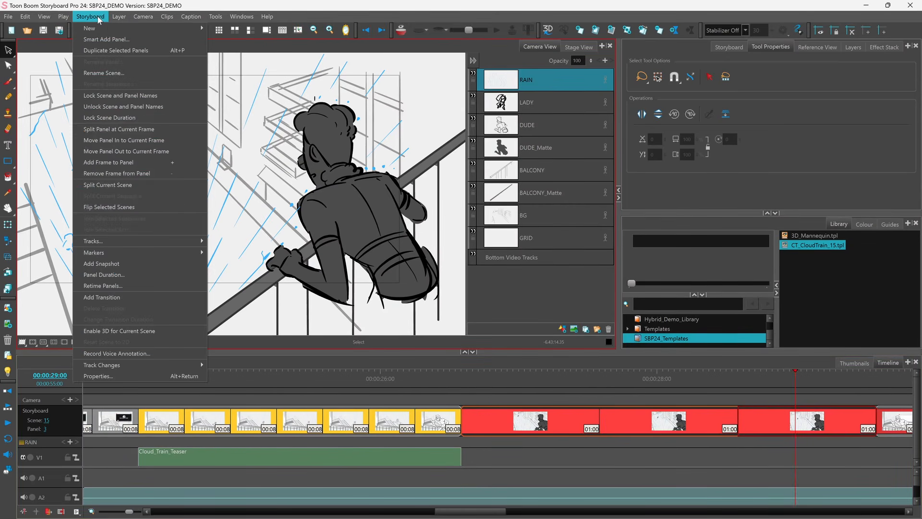
pyautogui.click(102, 286)
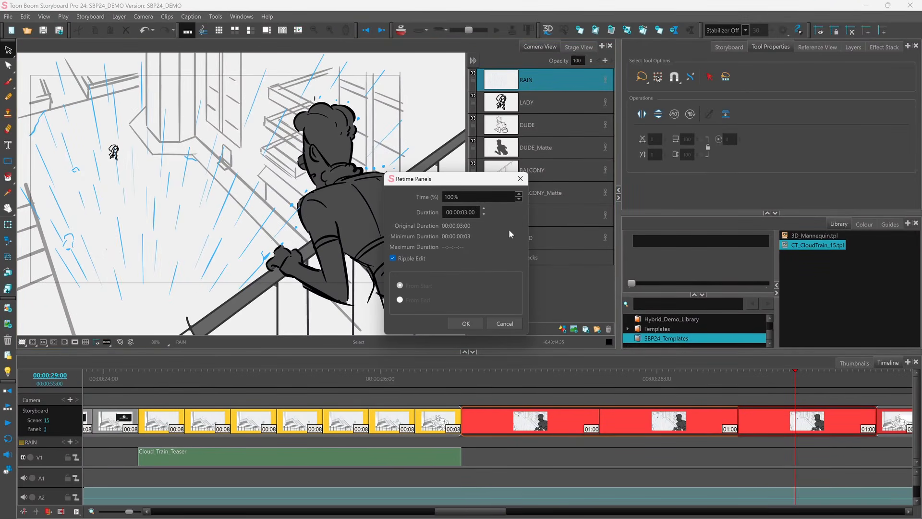
pyautogui.click(448, 217)
pyautogui.click(466, 212)
pyautogui.write('1')
pyautogui.click(464, 325)
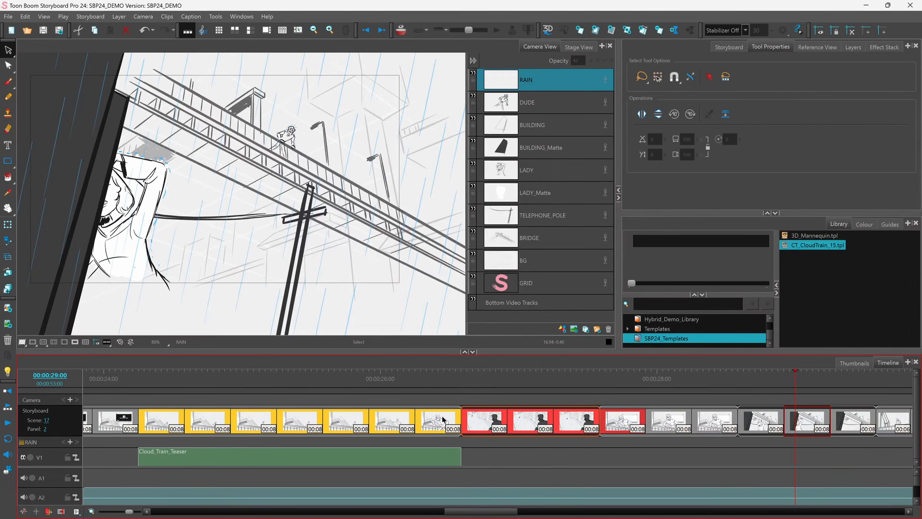